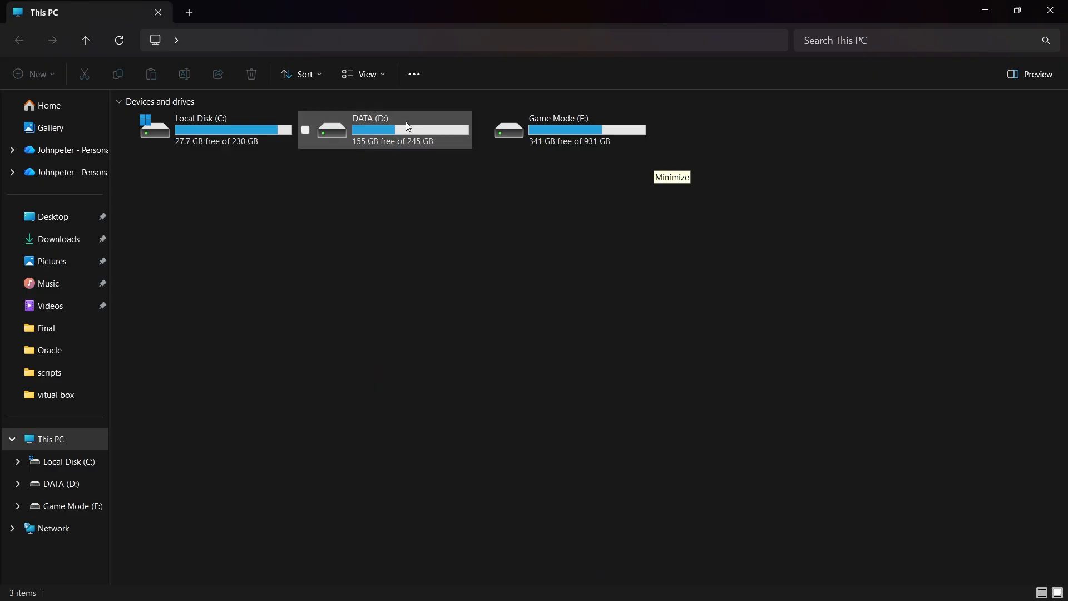
Open D:\SV2 and select the VirtualBox installer and ubuntu-24.04.3-live-server-amd64.iso
double_click(210, 173)
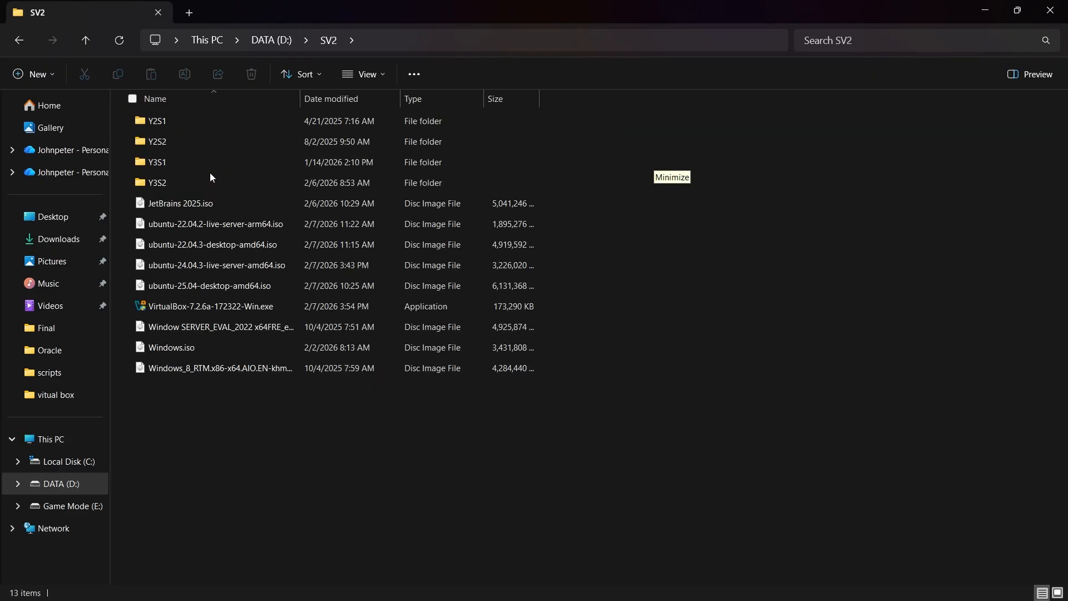
left_click(166, 308)
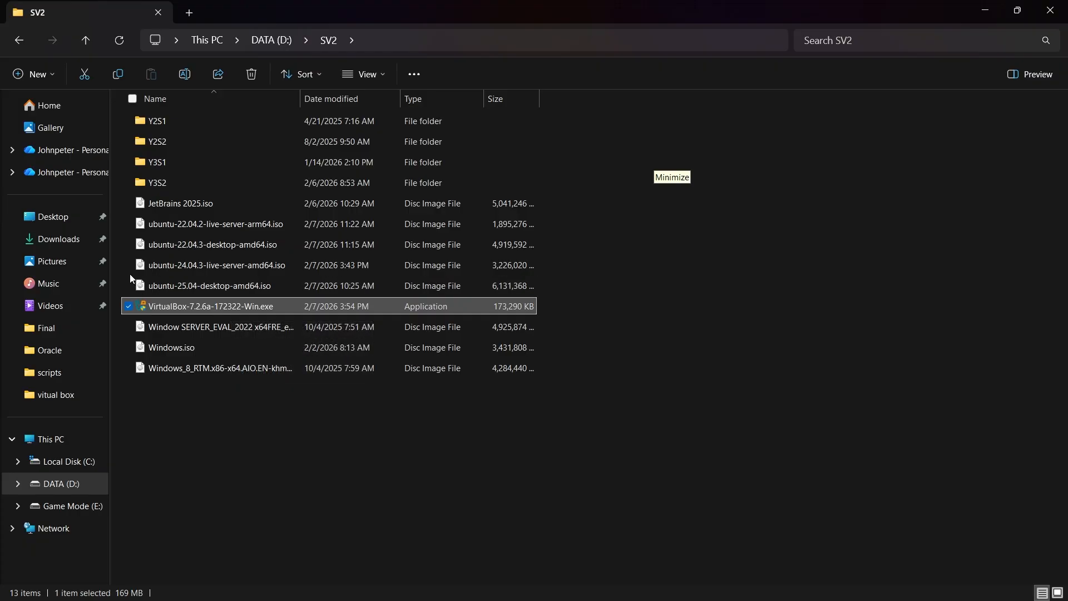
left_click(128, 266)
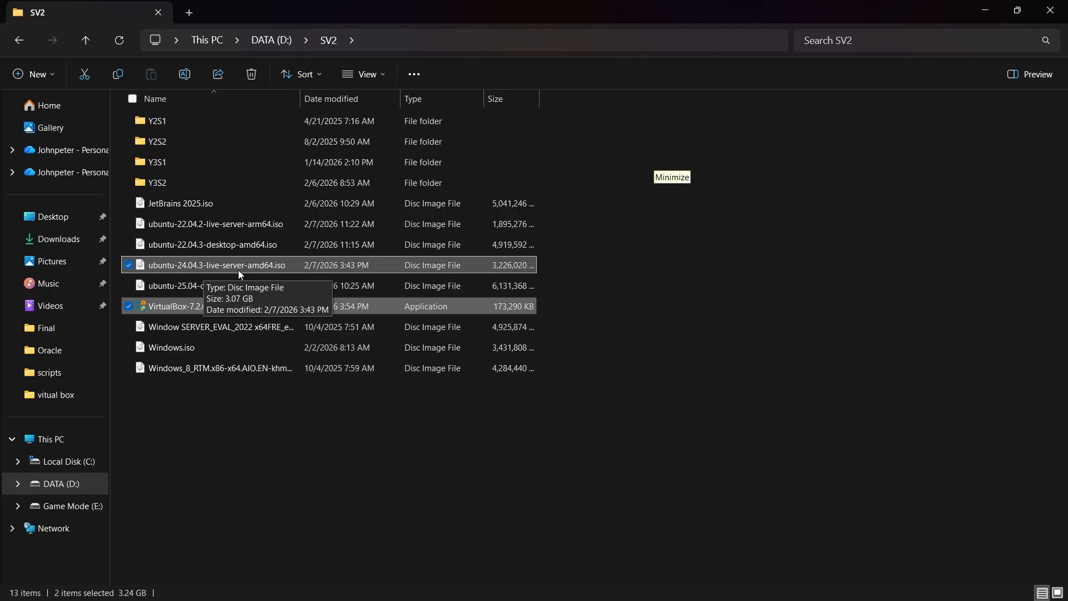
Restart the new virtual machine wizard and name the VM ubantuserver
left_click(583, 593)
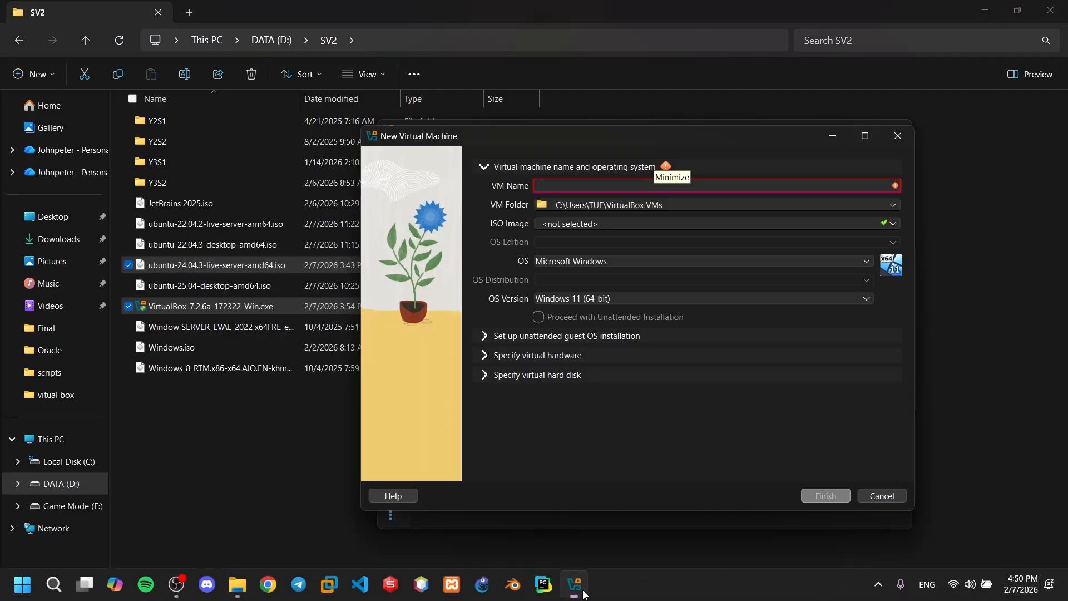
left_click(900, 138)
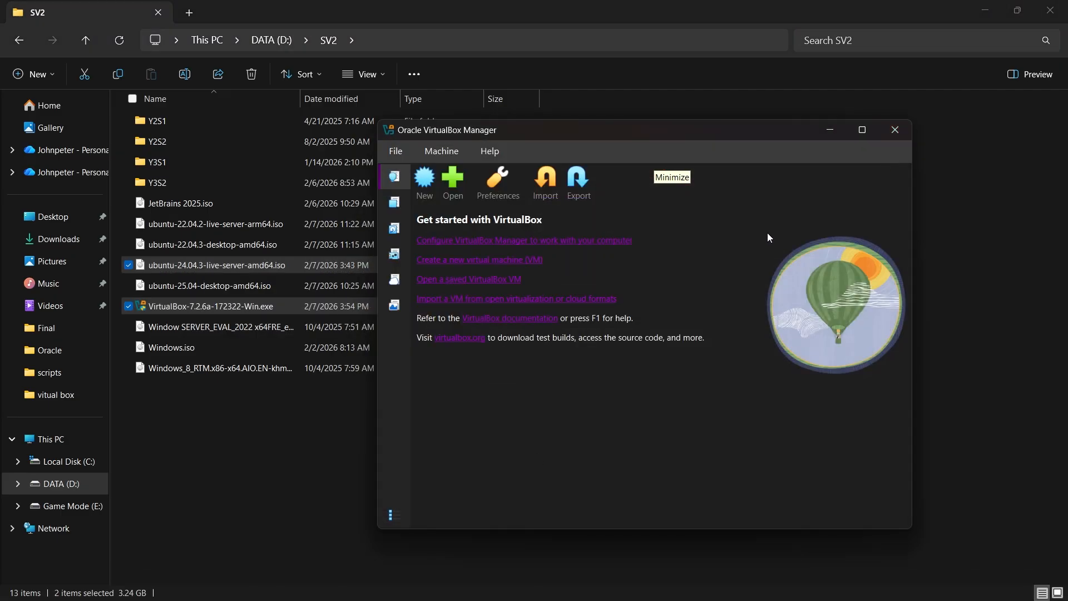
left_click(422, 179)
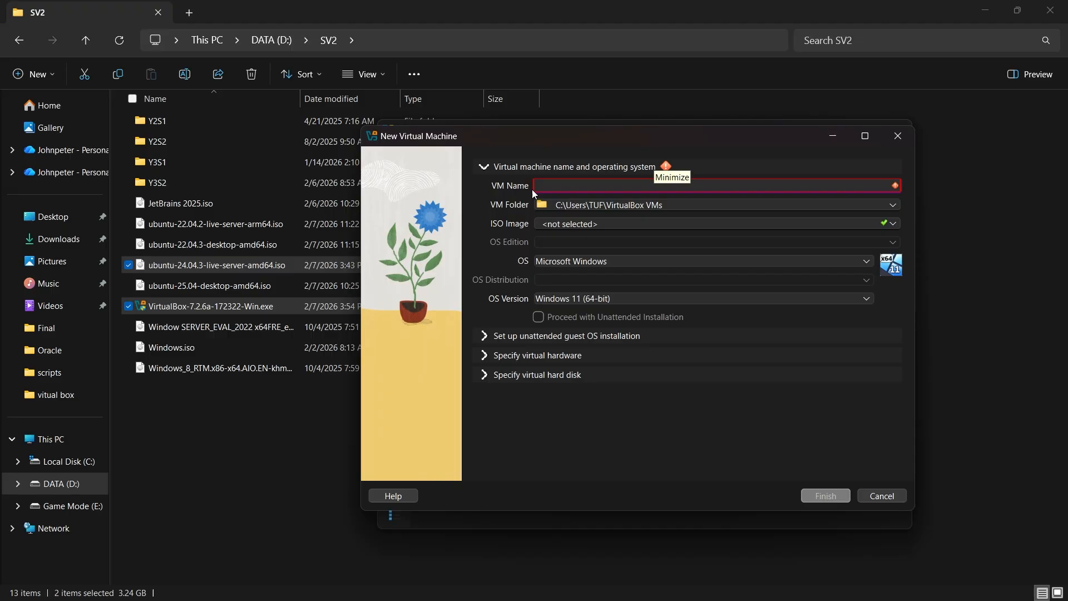
left_click_drag(583, 133, 379, 122)
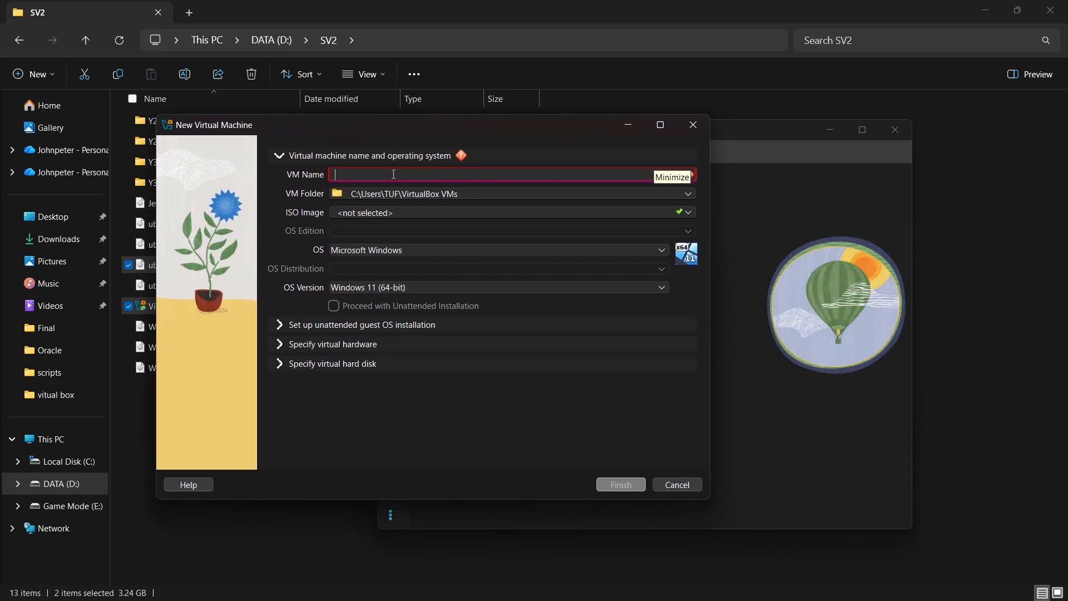
type("ub")
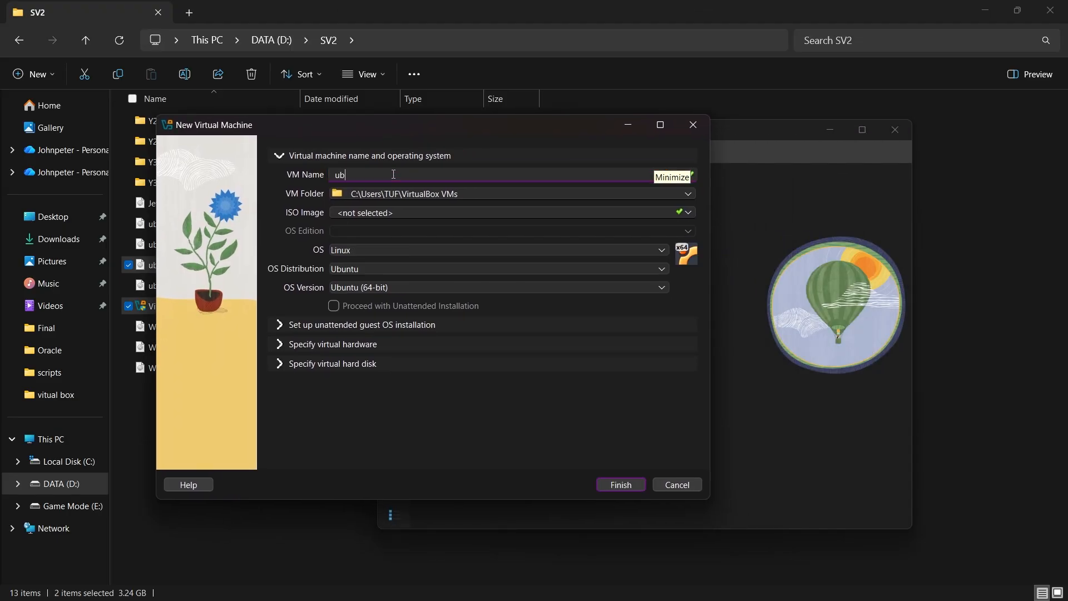
type("antuserver")
Set the VM folder to D:\SV2\Y3S2\LIN\vitual box\ubantuserver
left_click(689, 194)
left_click(362, 222)
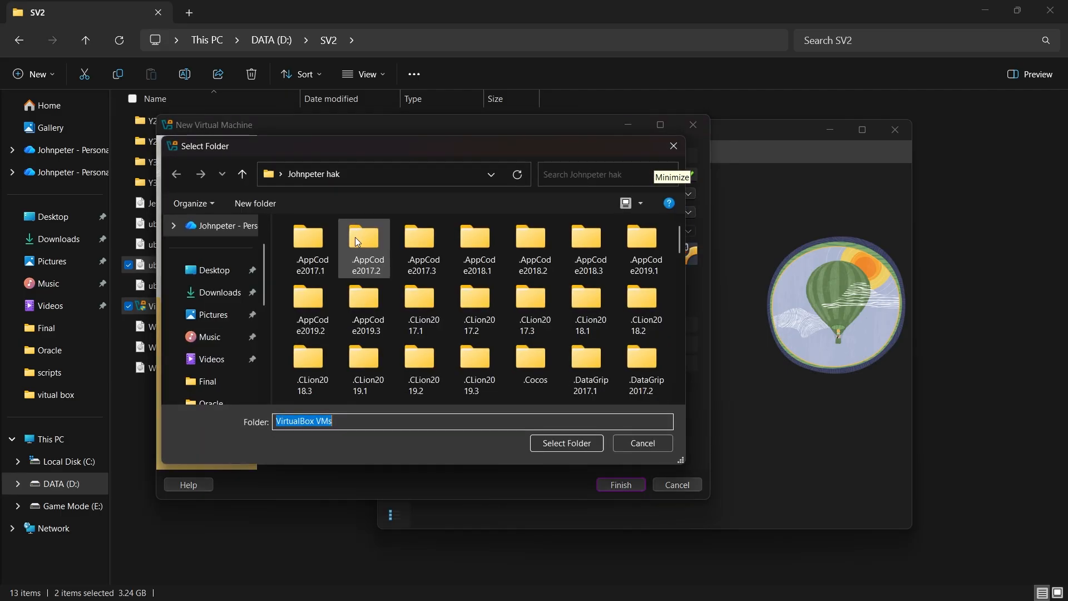
scroll(262, 334, "down", 3)
left_click(223, 314)
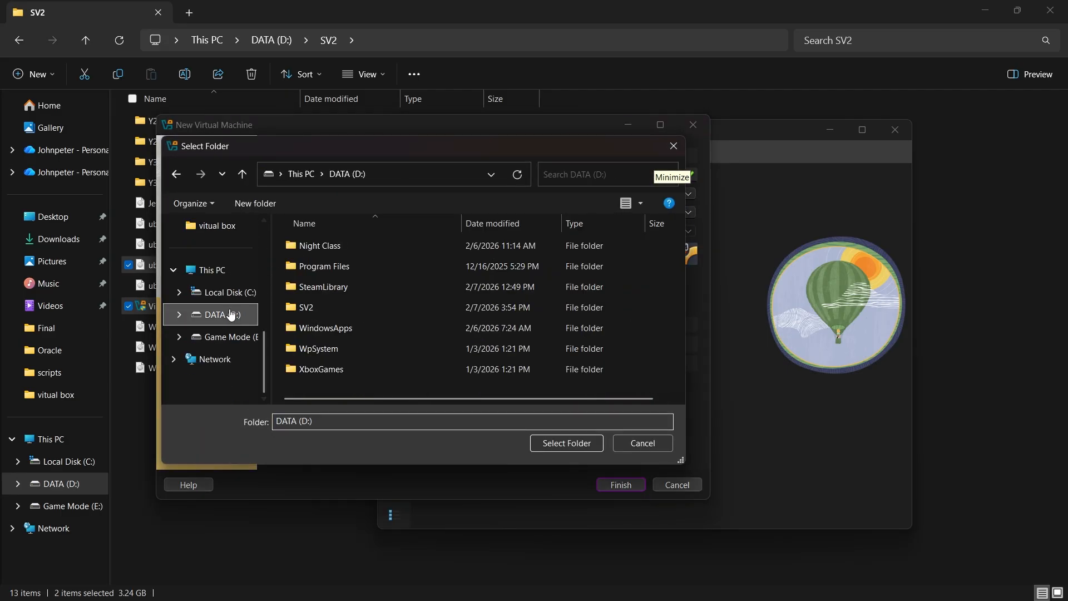
double_click(319, 308)
double_click(323, 305)
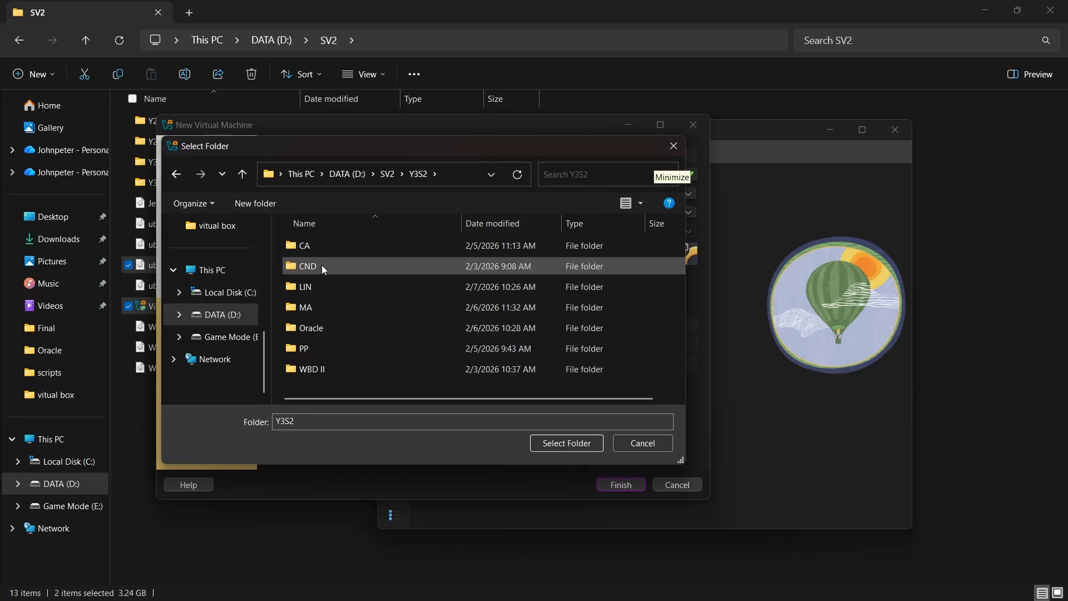
double_click(322, 285)
double_click(339, 247)
left_click(338, 248)
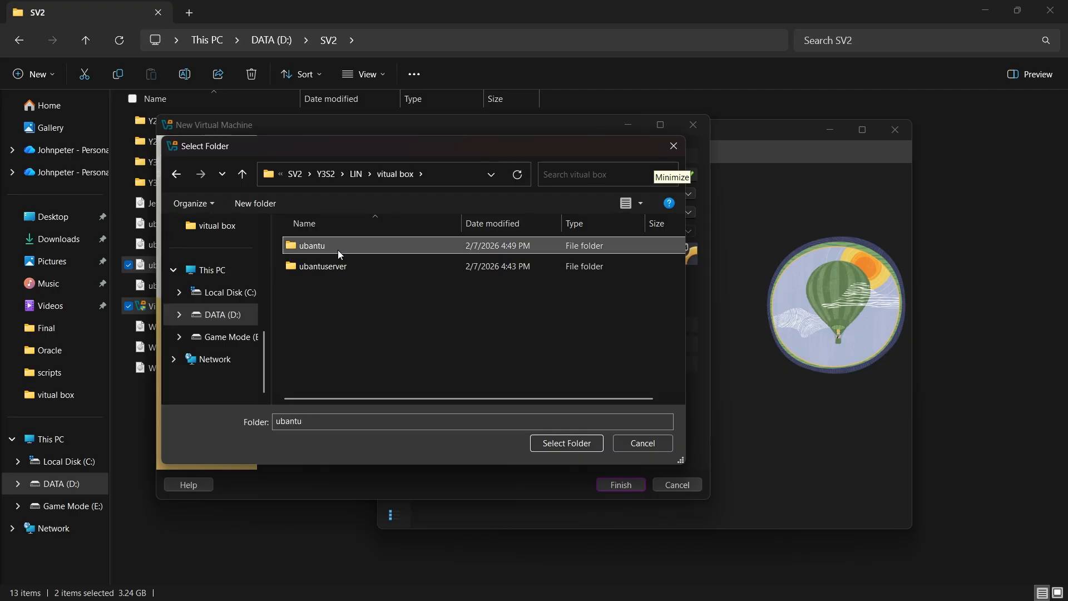
left_click(338, 268)
left_click(570, 445)
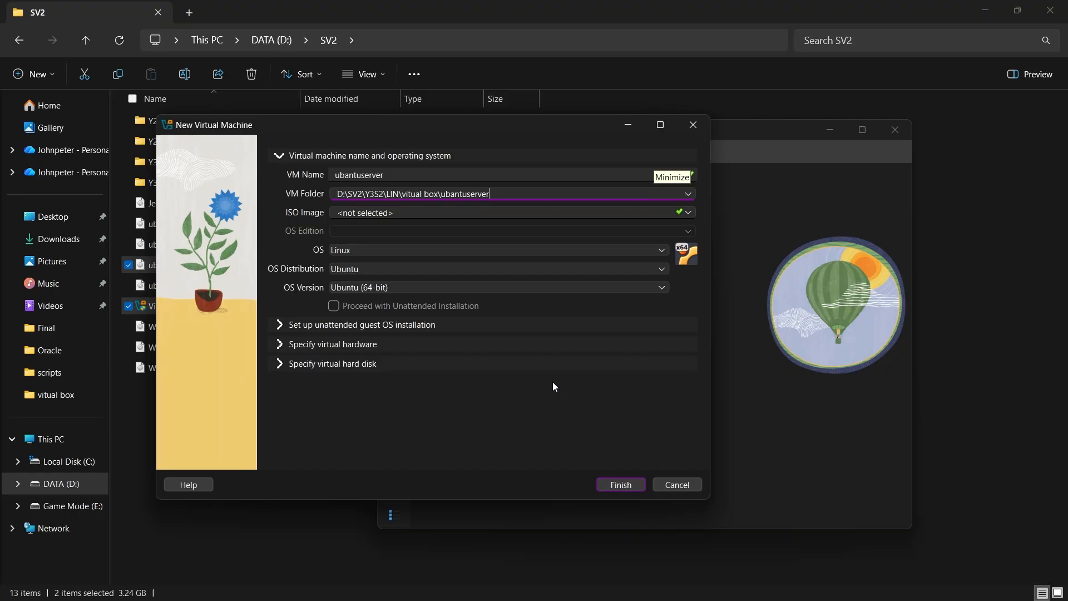
Use ubuntu-24.04.3-live-server-amd64.iso as the ISO and turn off unattended installation
left_click(689, 212)
left_click(363, 240)
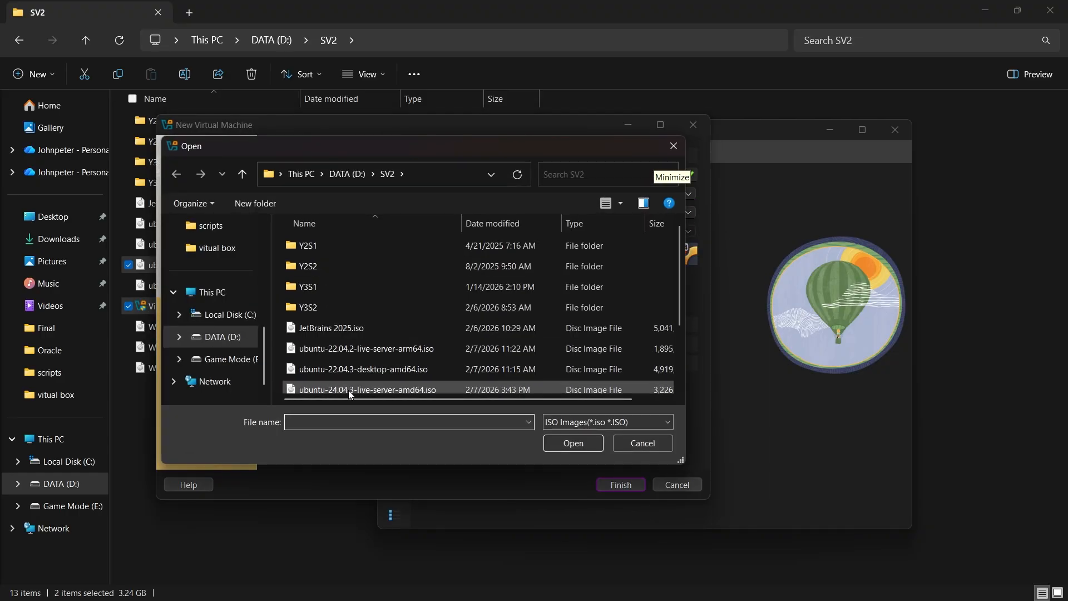
left_click(348, 389)
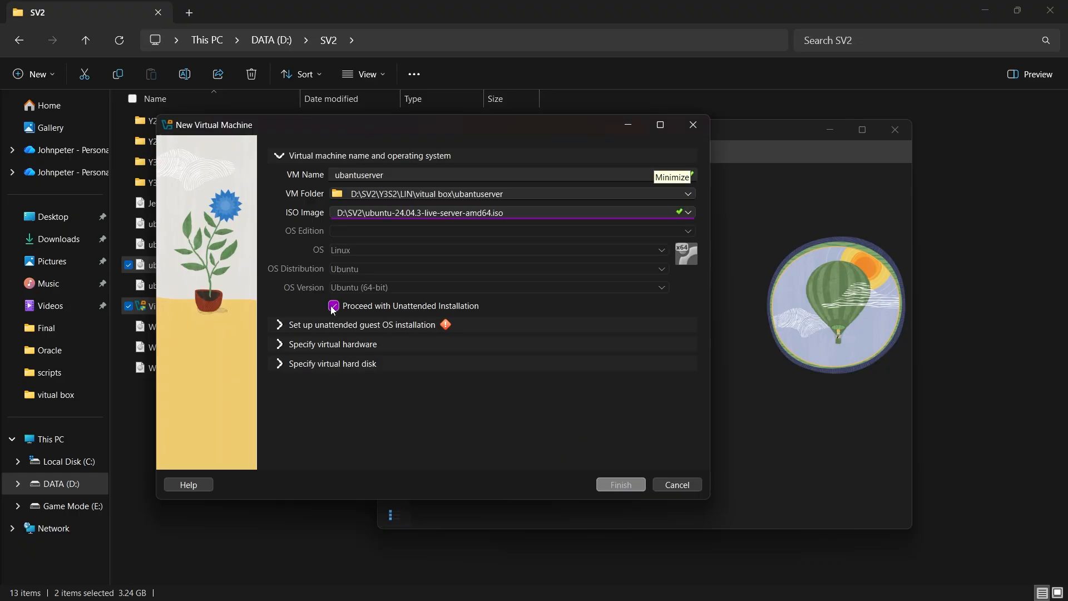
left_click(333, 306)
Give the VM 4096 MB base memory and 2 CPUs, and enable EFI
left_click(279, 346)
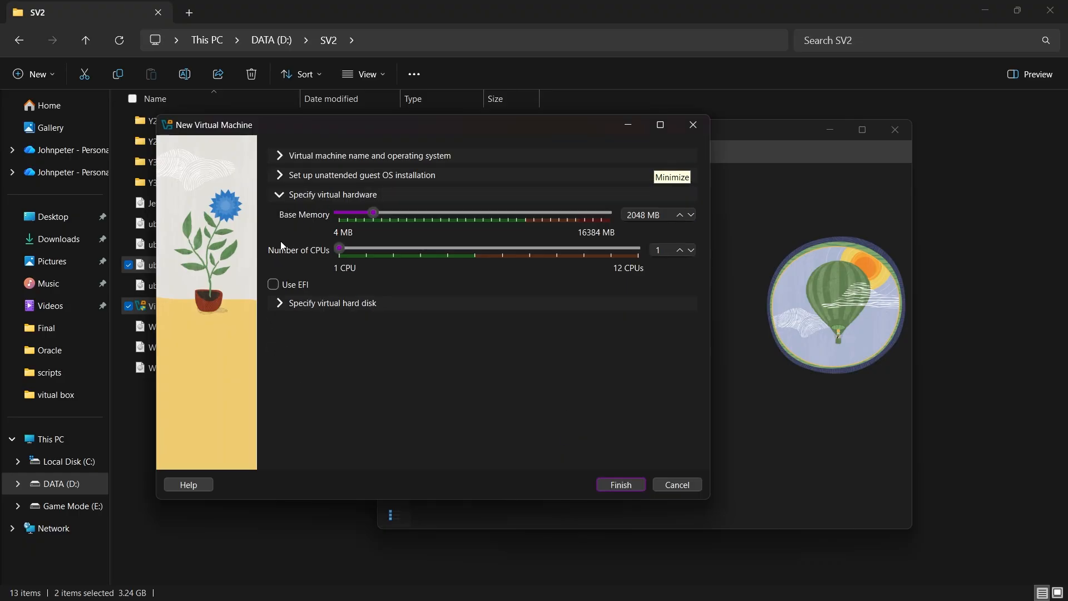
left_click(639, 215)
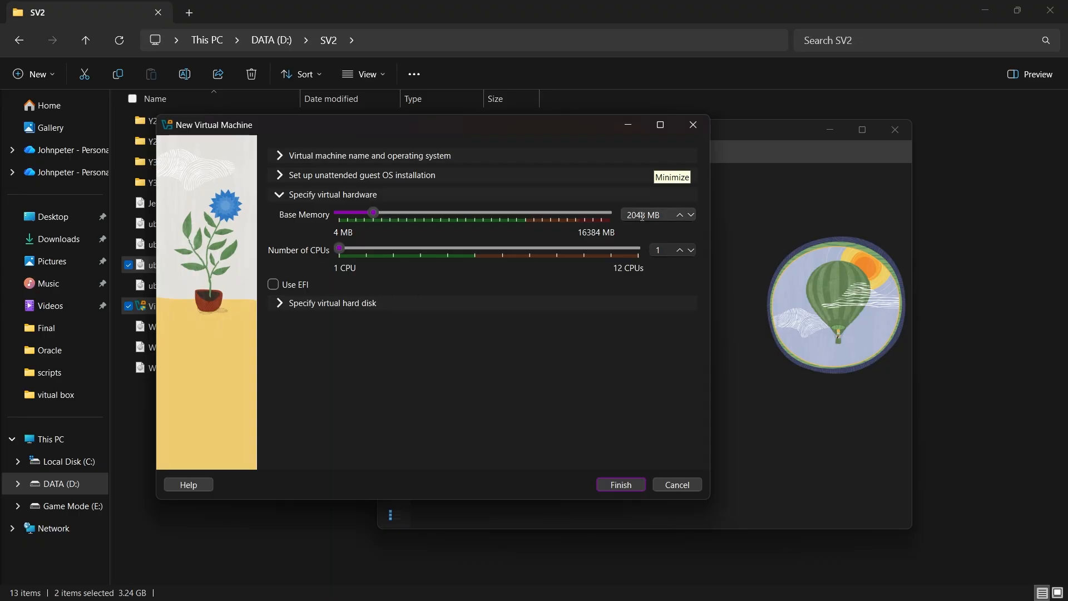
mouse_move(639, 215)
left_mouse_down()
mouse_move(607, 223)
mouse_move(618, 217)
left_mouse_up()
left_click(646, 215)
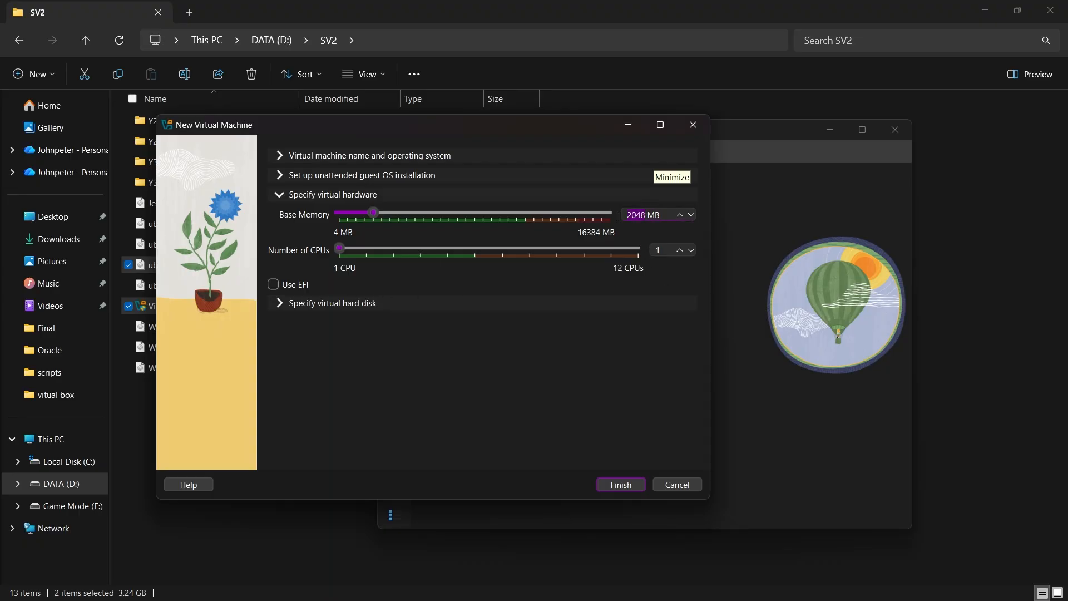
type("4096")
left_click(680, 251)
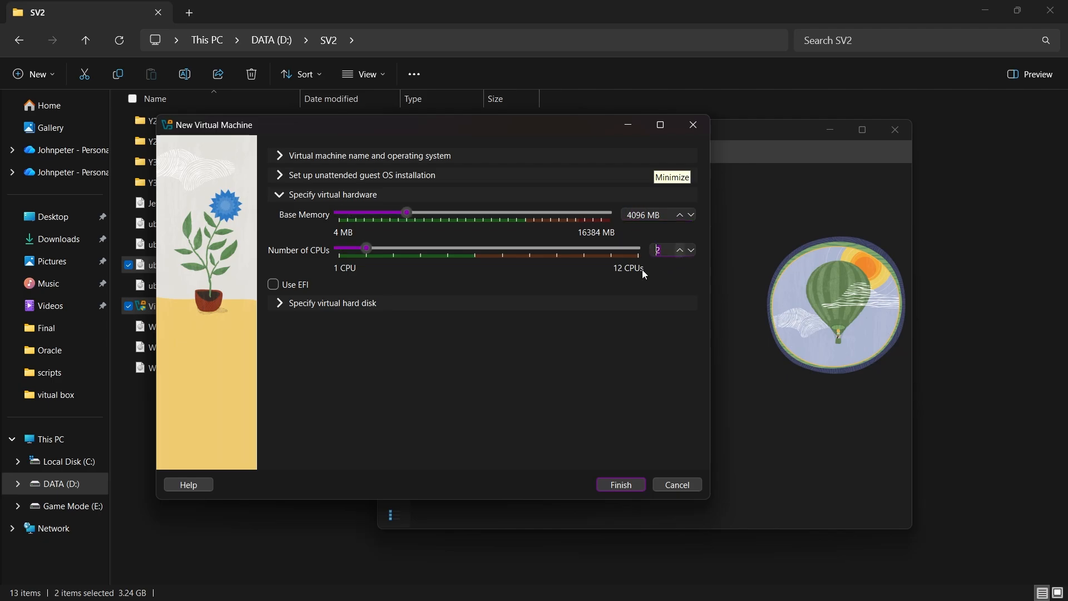
left_click(272, 284)
left_click(278, 304)
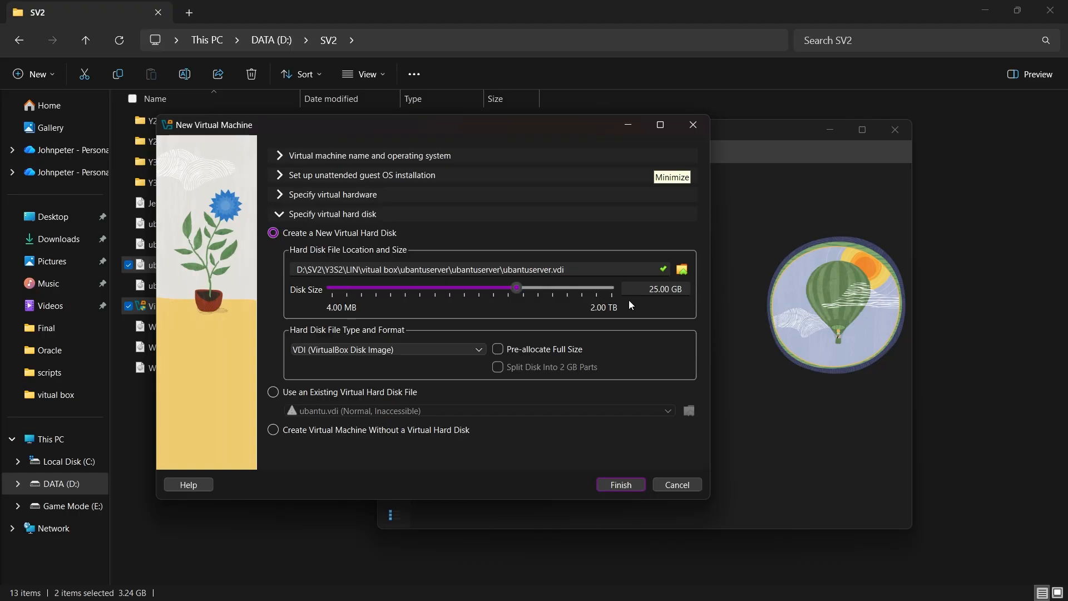
Keep VDI as the virtual hard disk file format
left_click(397, 352)
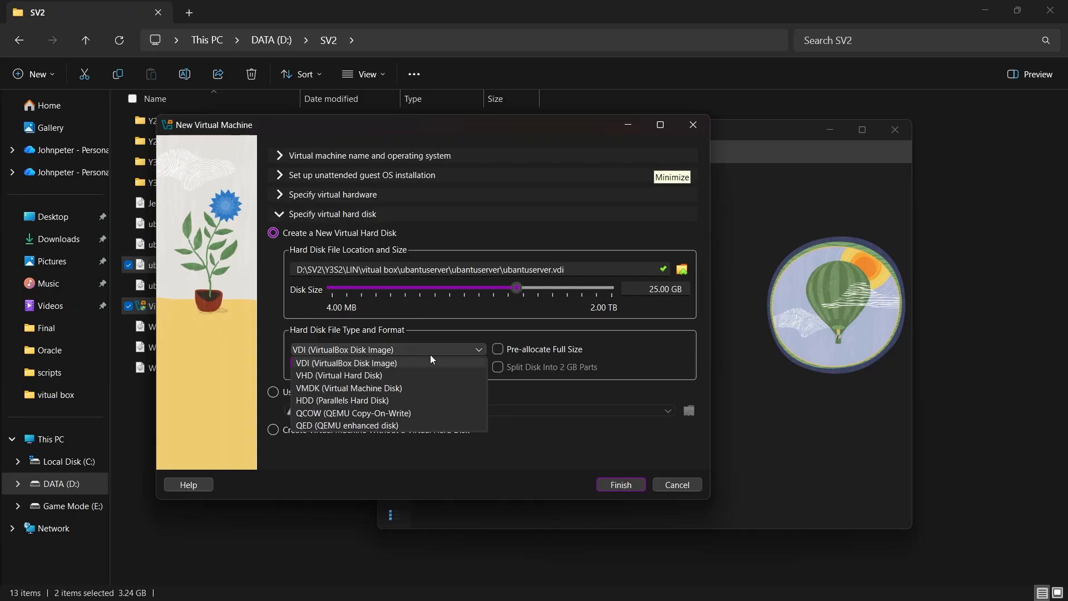
left_click(327, 366)
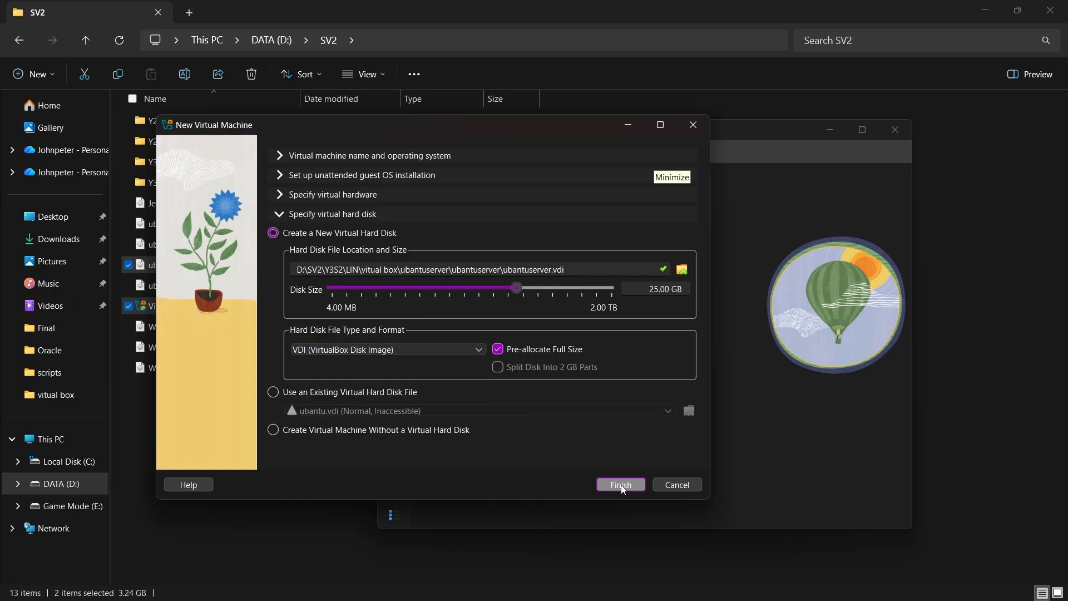
mouse_move(426, 407)
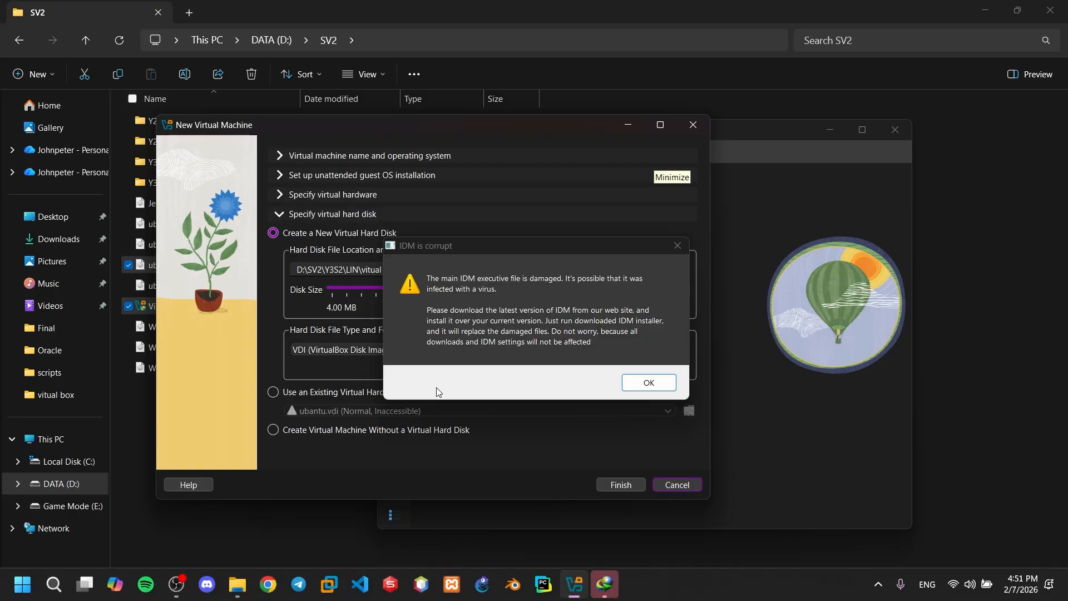
Dismiss the IDM warning, cancel the wizard, and start a new VM named ubatuserver
left_click(685, 246)
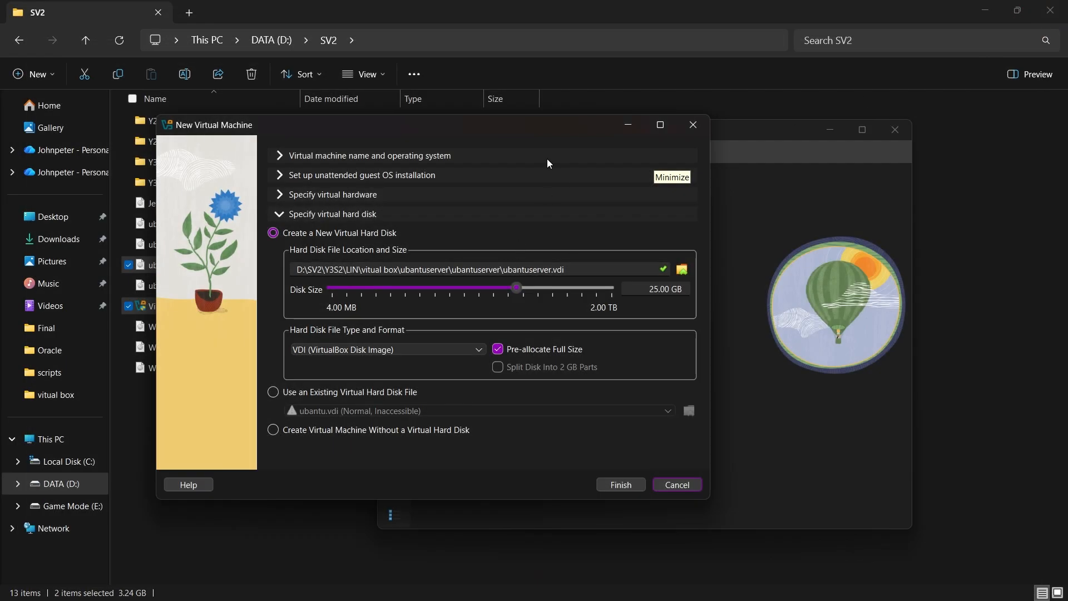
mouse_move(546, 126)
left_mouse_down()
mouse_move(537, 126)
mouse_move(552, 214)
mouse_move(538, 108)
left_mouse_up()
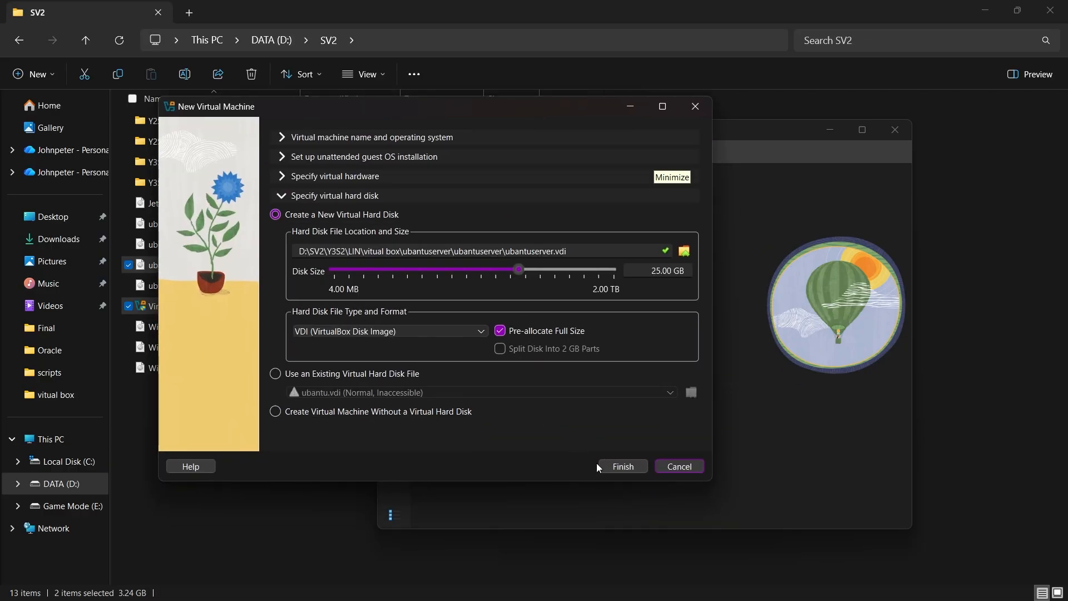
left_click(687, 471)
left_click(428, 179)
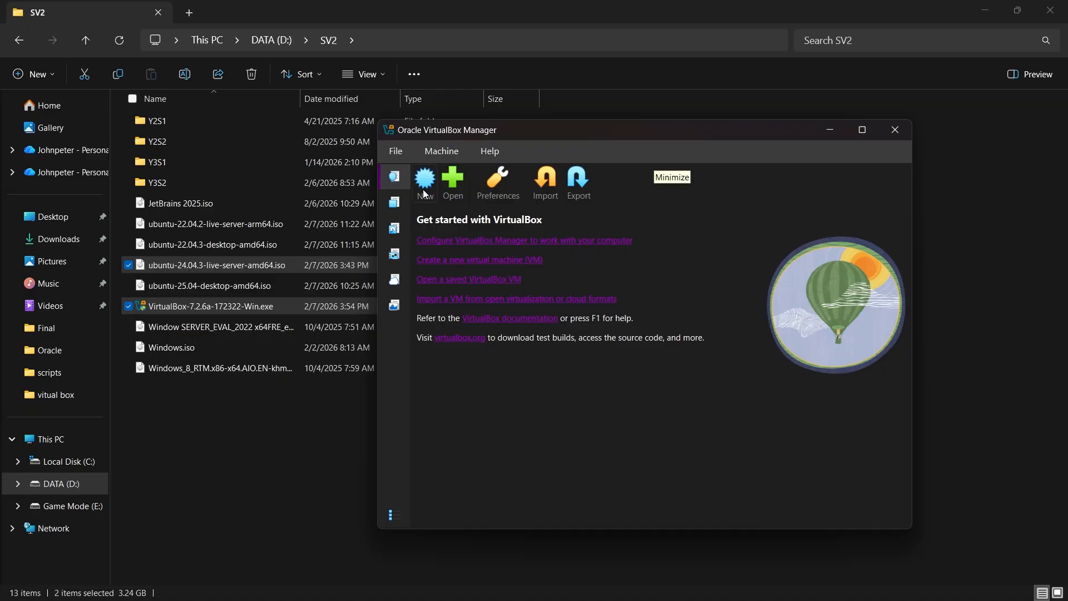
type("uba")
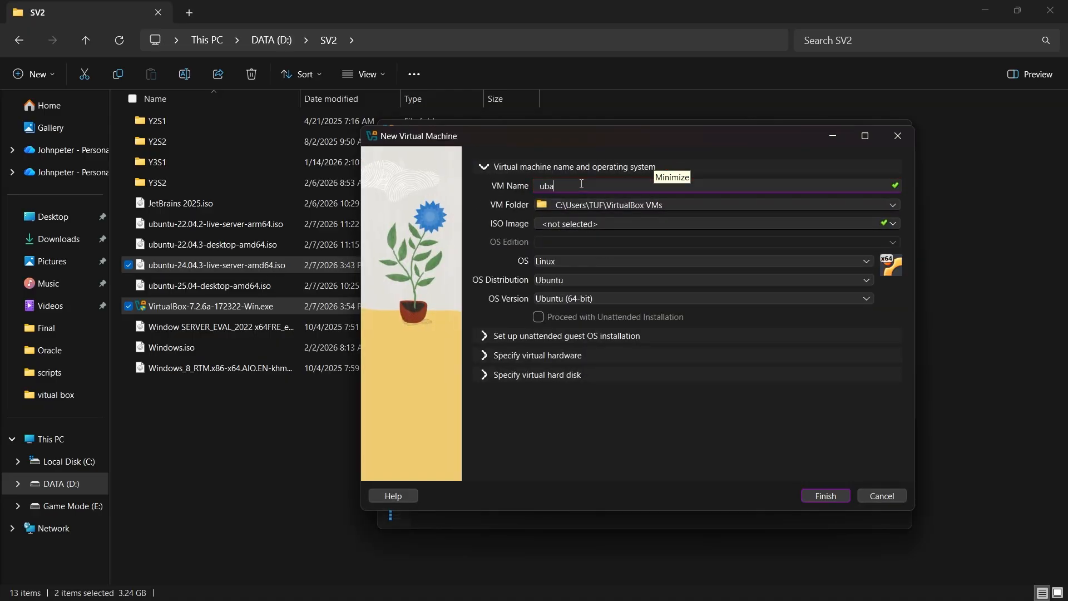
type("tuserver")
Set the VM folder to D:\SV2\Y3S2\LIN\vitual box\ubantuserver
left_click(894, 205)
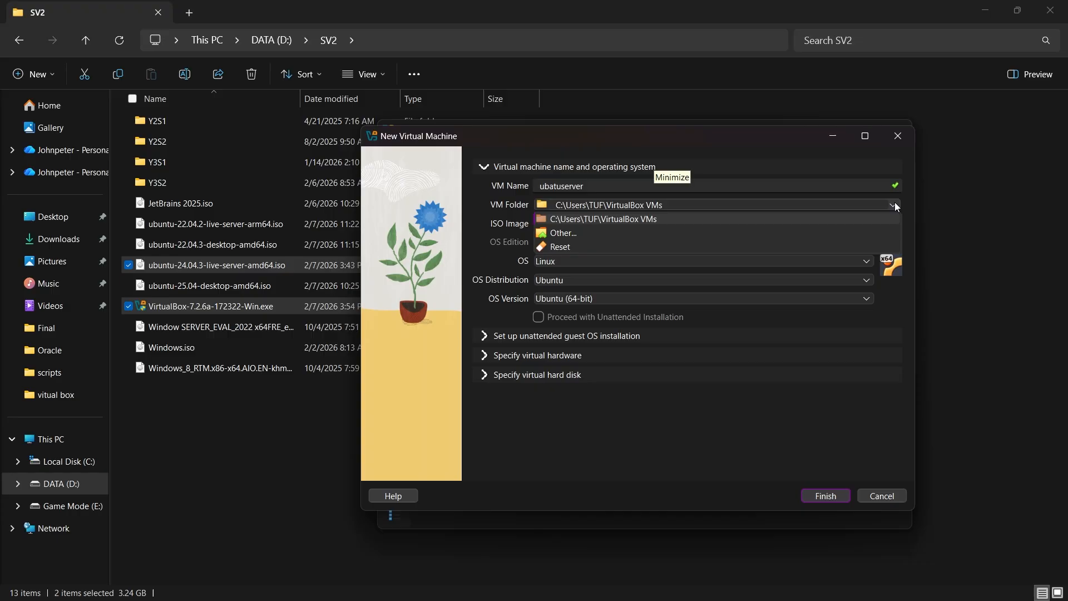
left_click(566, 236)
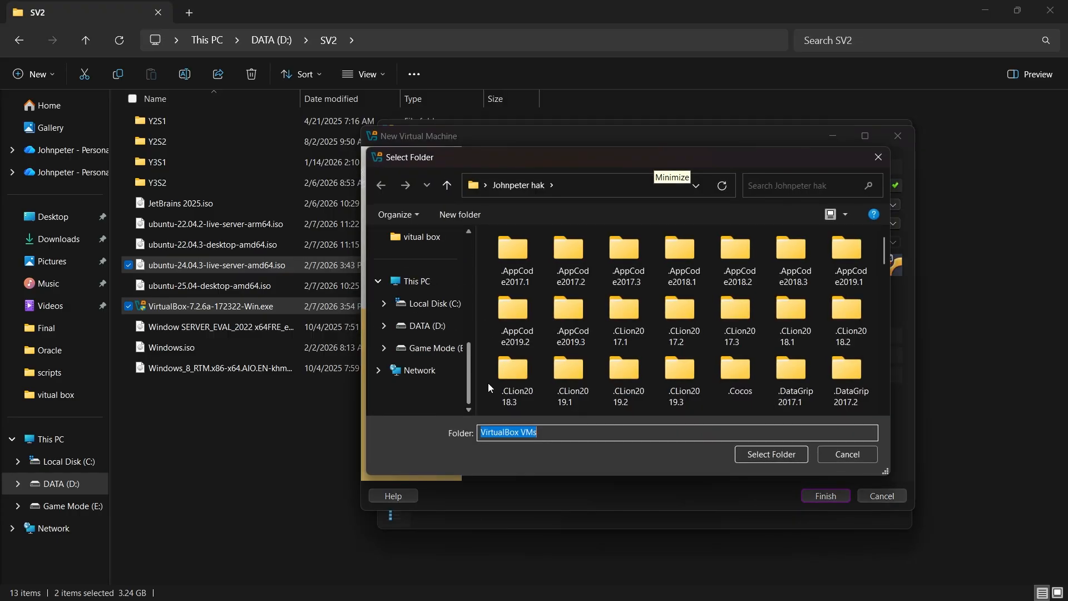
left_click(427, 325)
double_click(522, 319)
left_click(532, 318)
double_click(532, 317)
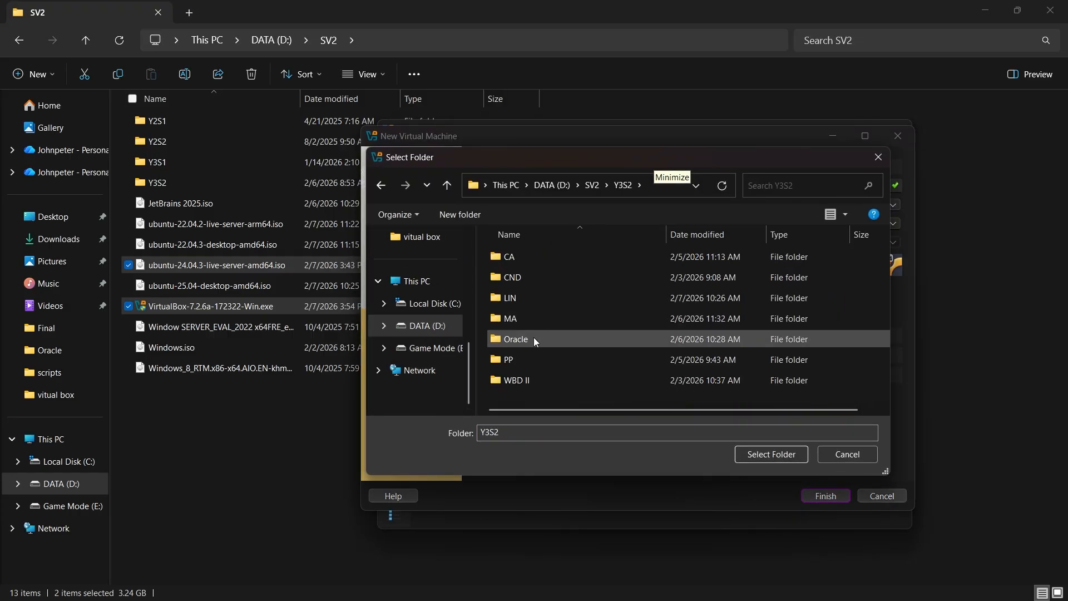
double_click(529, 299)
double_click(540, 255)
left_click(578, 278)
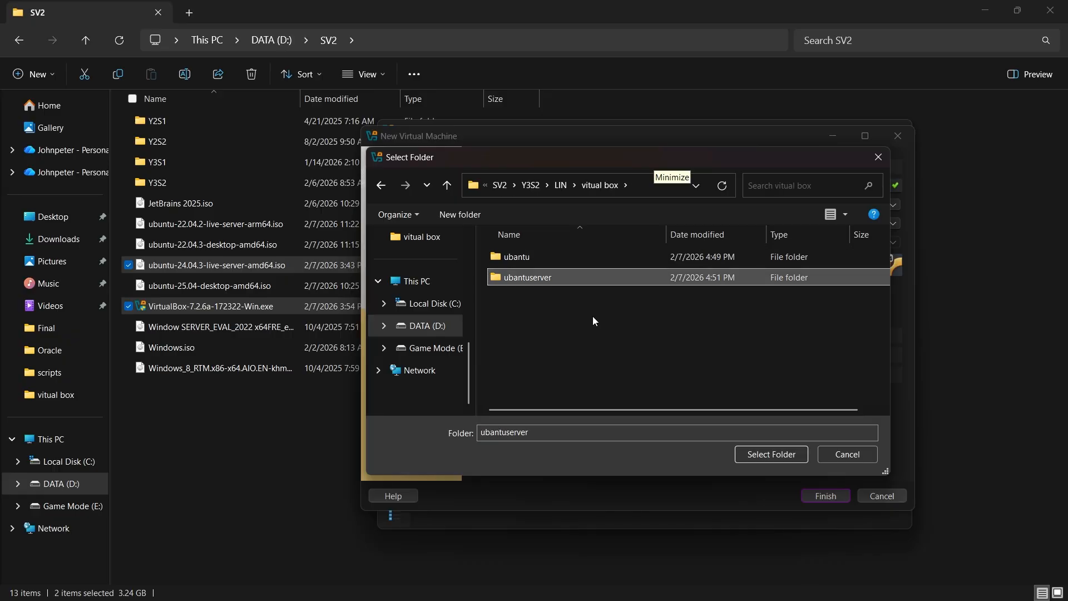
left_click(771, 454)
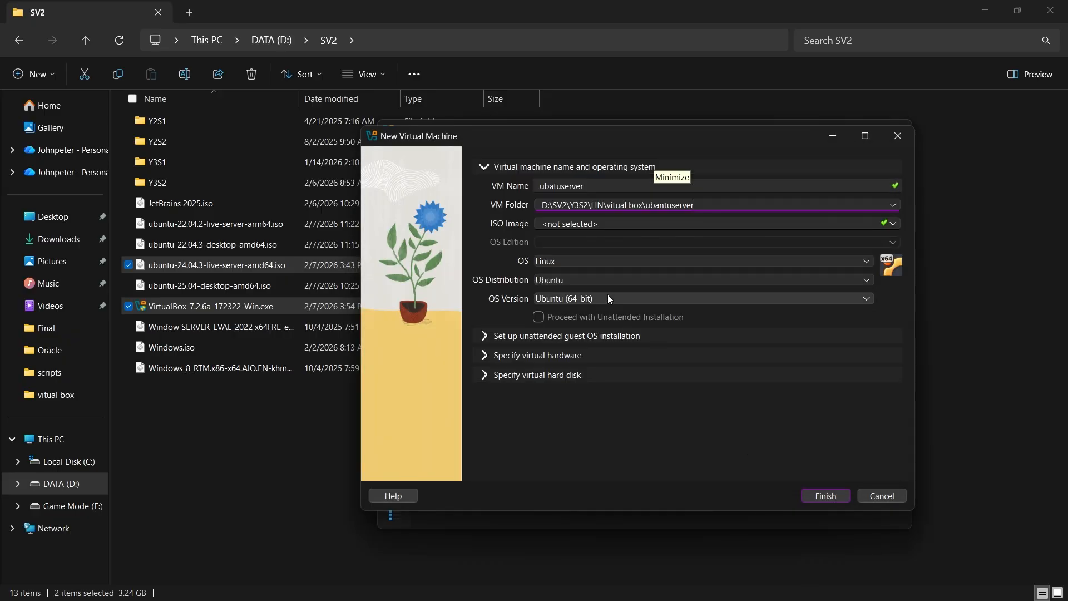
Choose ubuntu-24.04.3-live-server-amd64.iso as the ISO and turn off unattended installation
left_click(893, 223)
left_click(562, 316)
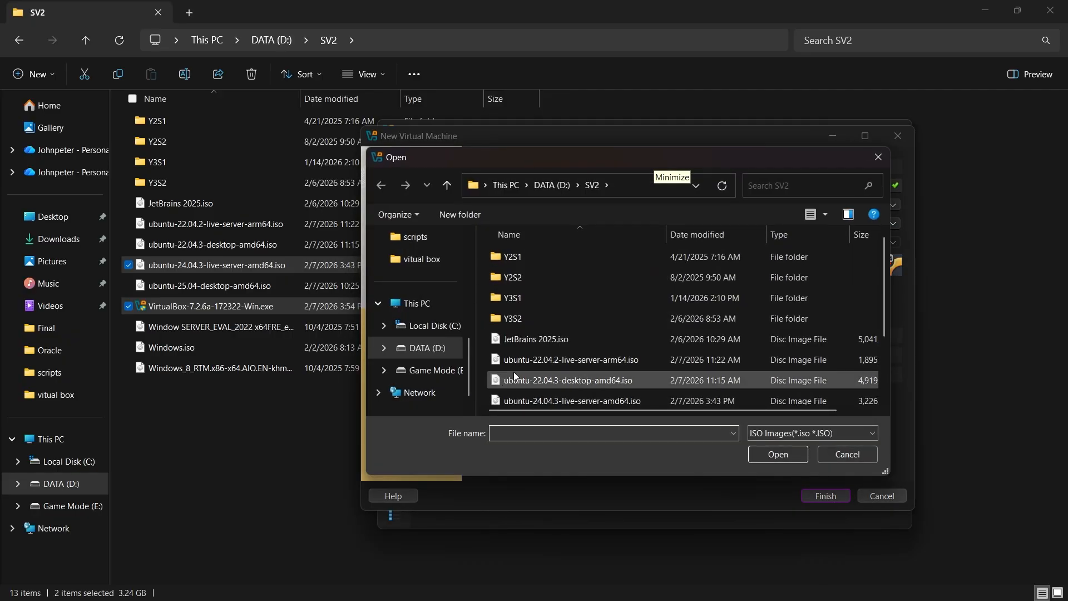
left_click(566, 402)
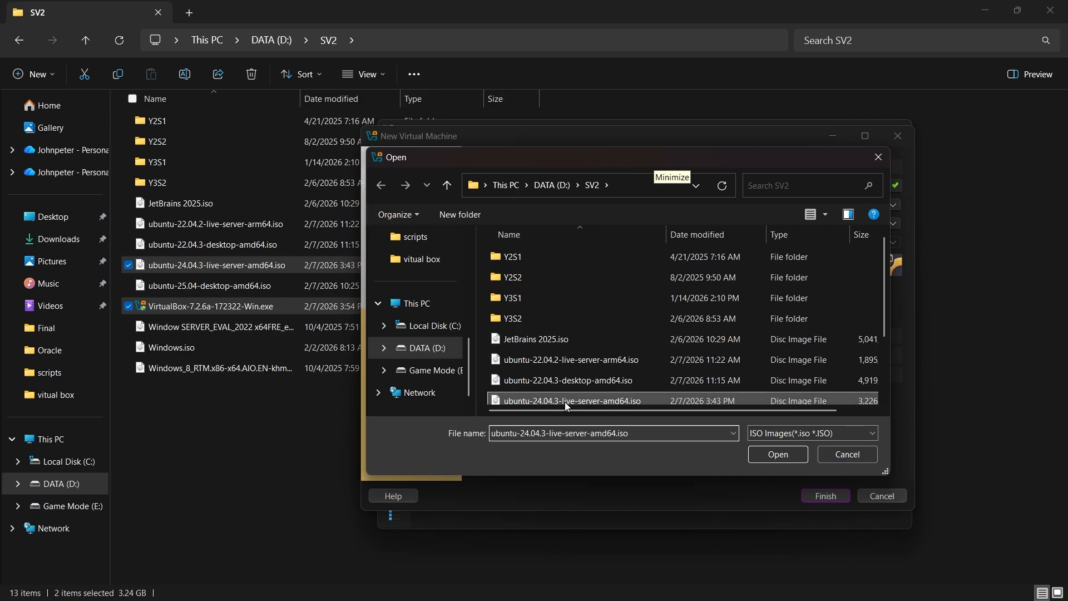
left_click(782, 454)
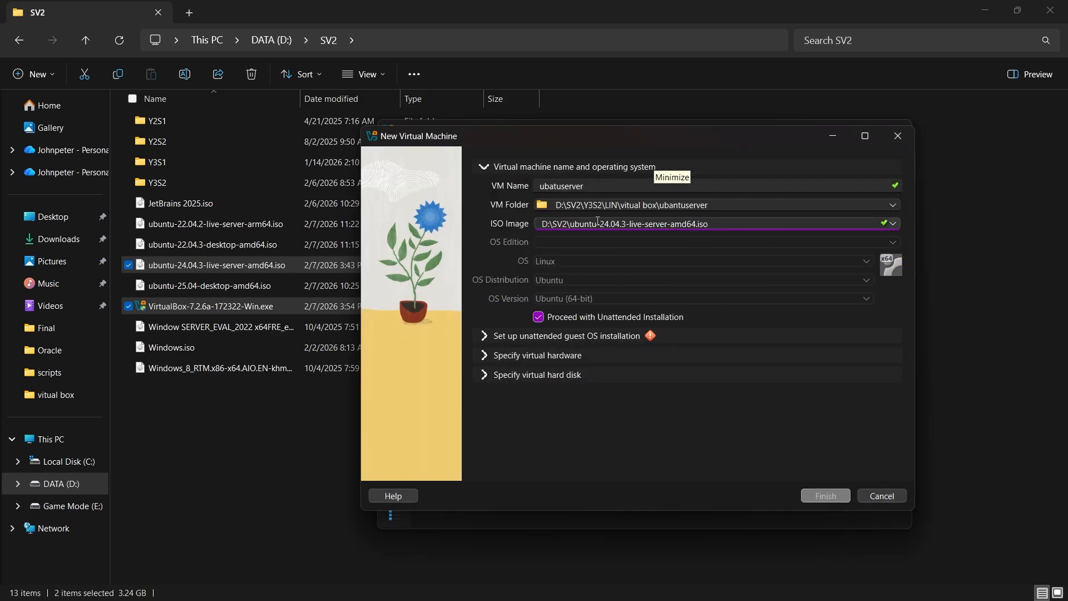
left_click(538, 316)
left_click(489, 354)
Set base memory to 4096 MB and 2 CPUs, and enable EFI
double_click(850, 230)
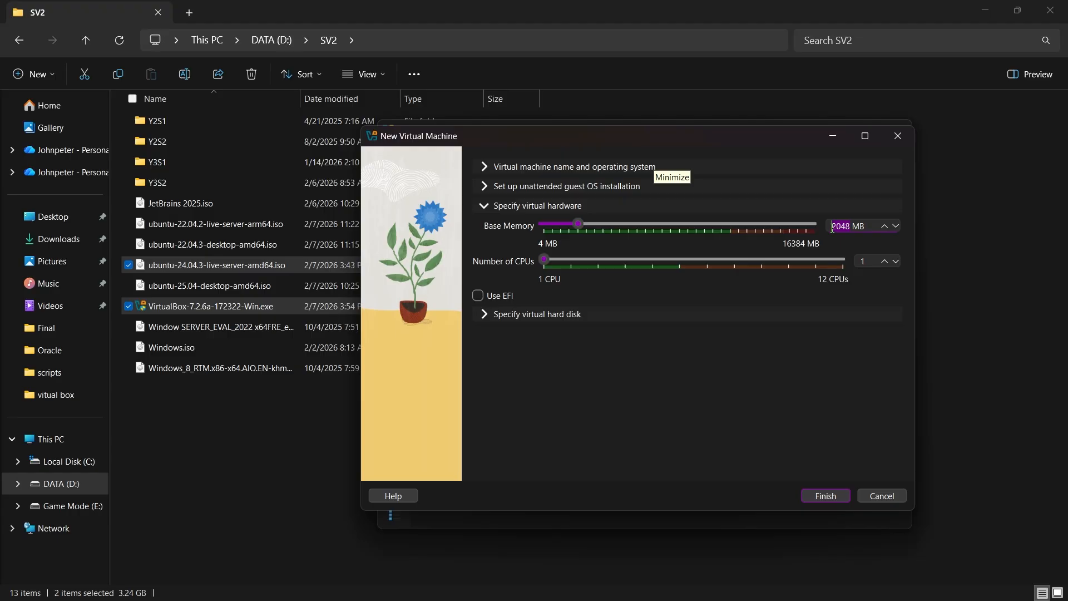
type("4096")
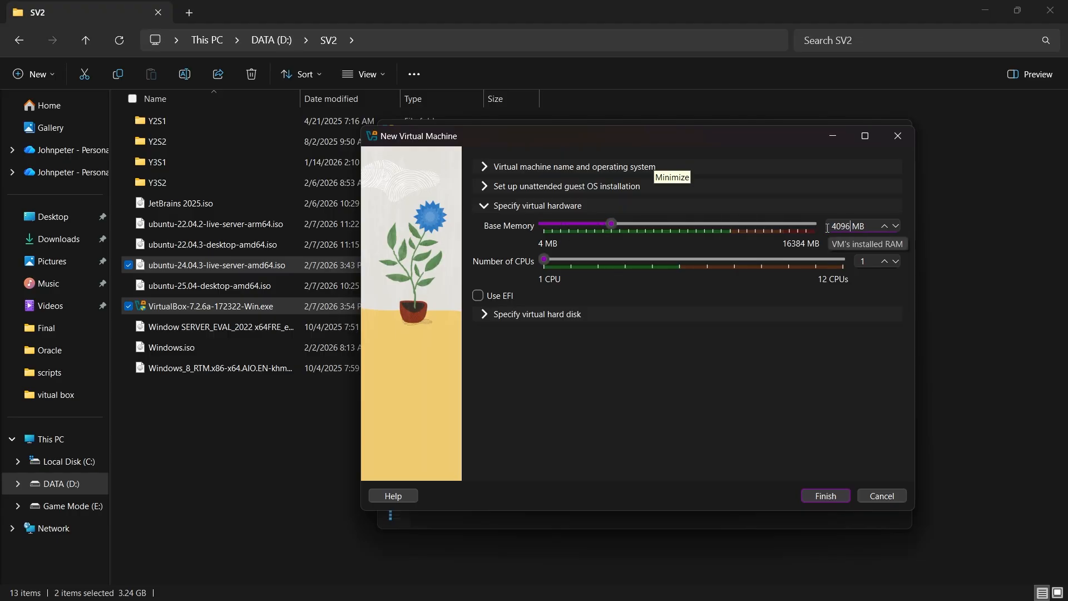
left_click(885, 261)
left_click(478, 296)
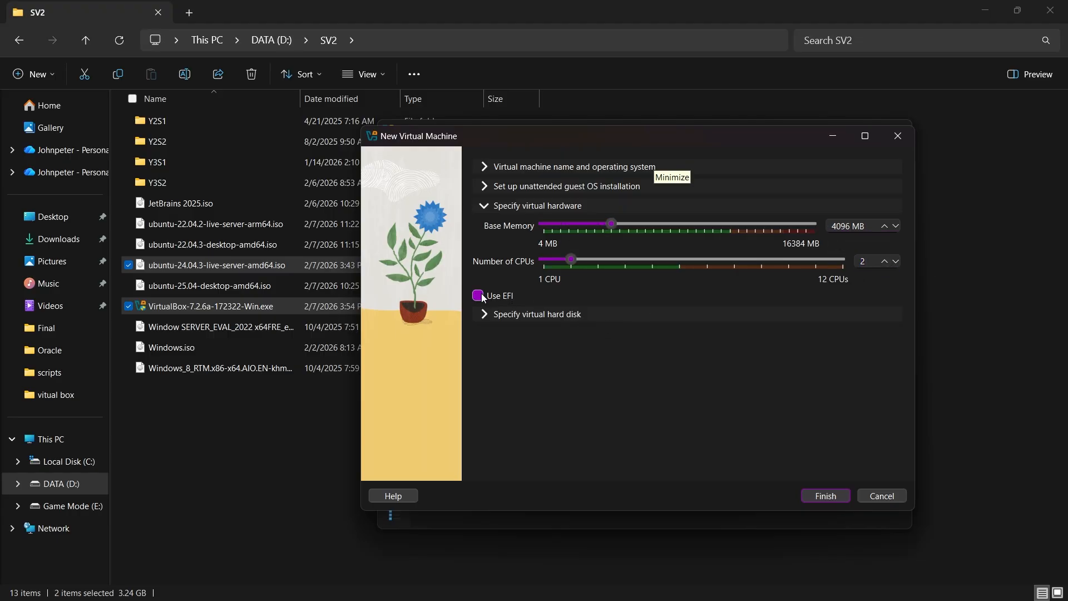
Keep the 25 GB VDI disk and finish creating the ubatuserver VM
left_click(484, 314)
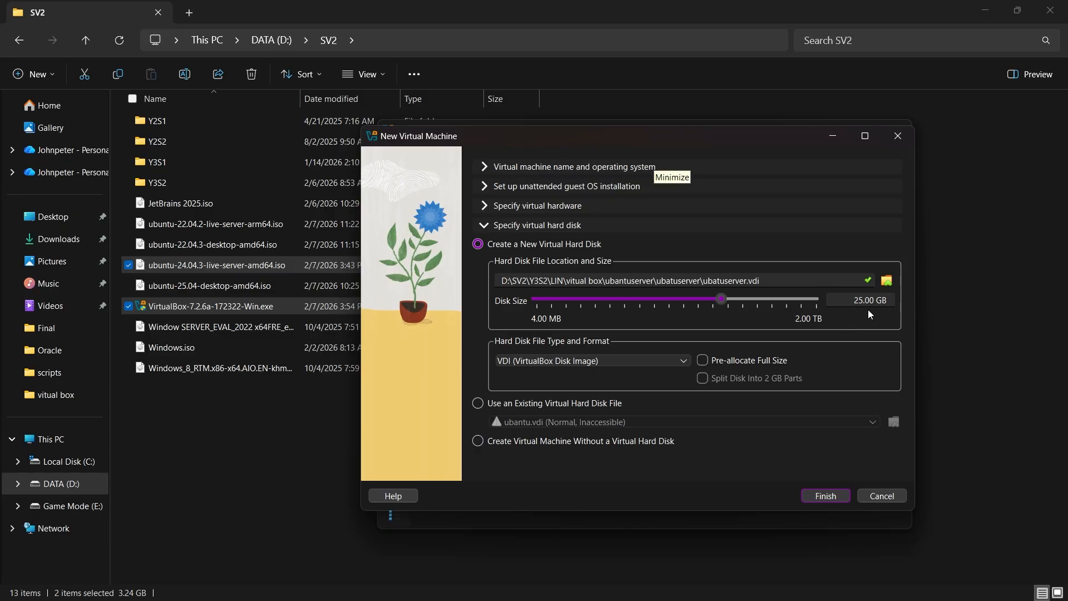
left_click(538, 363)
left_click(539, 376)
left_click(826, 496)
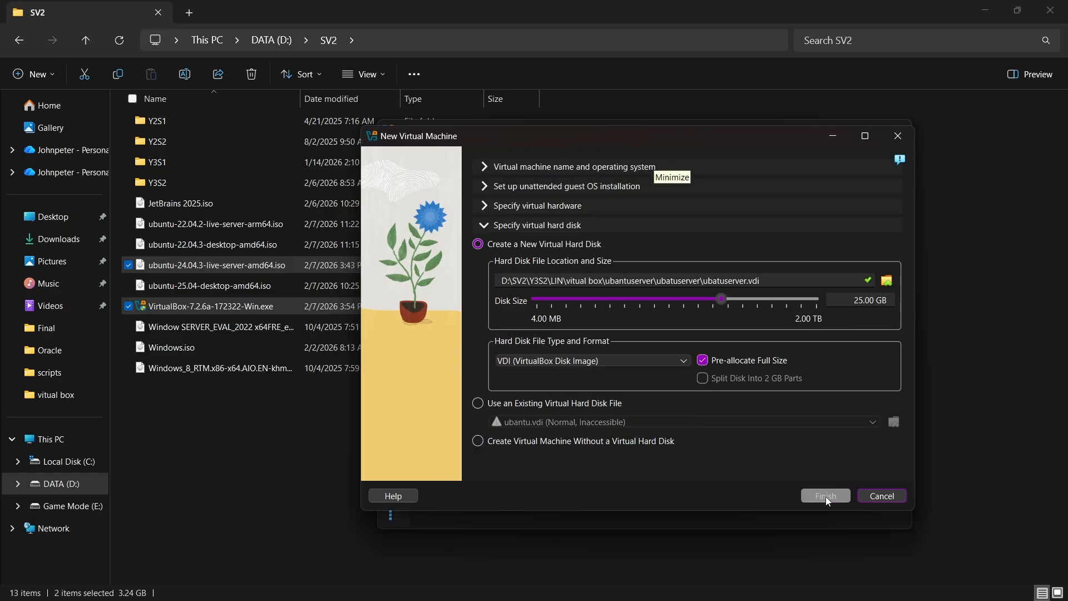
left_click(900, 160)
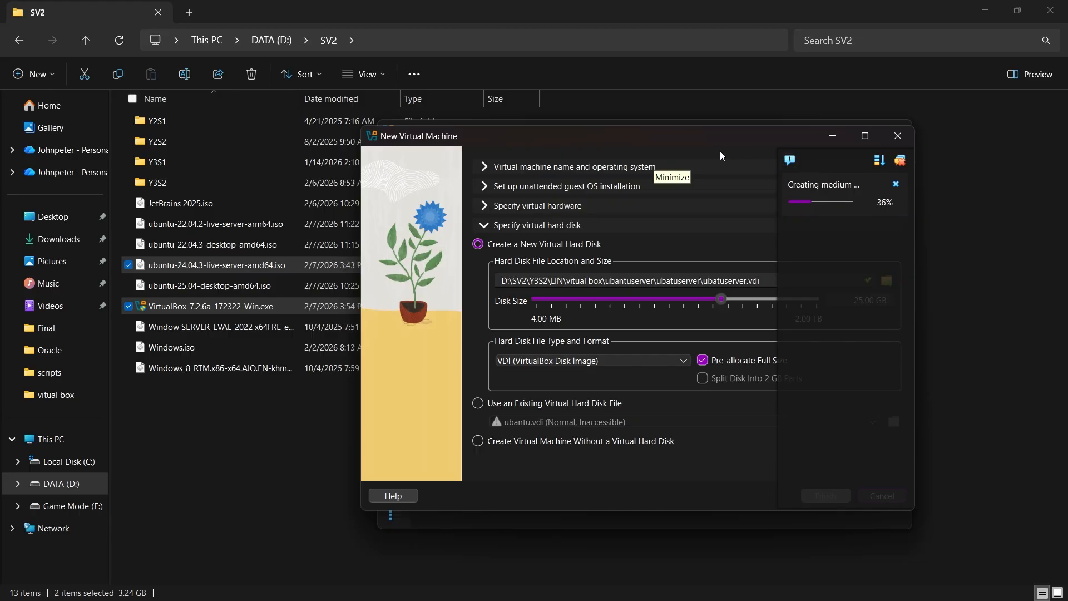
left_click_drag(725, 132, 573, 134)
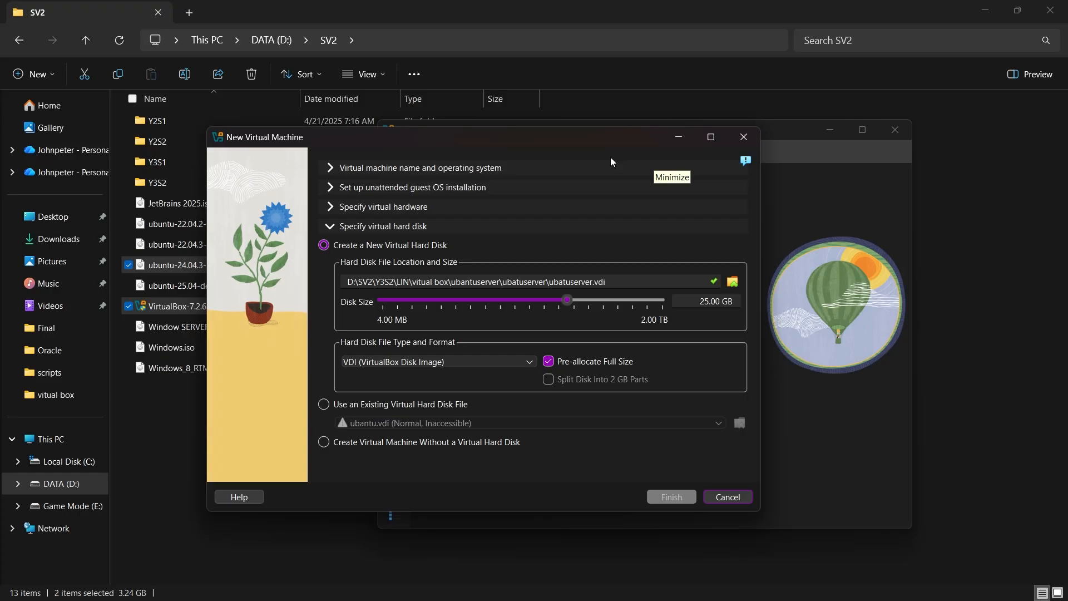
left_click(679, 137)
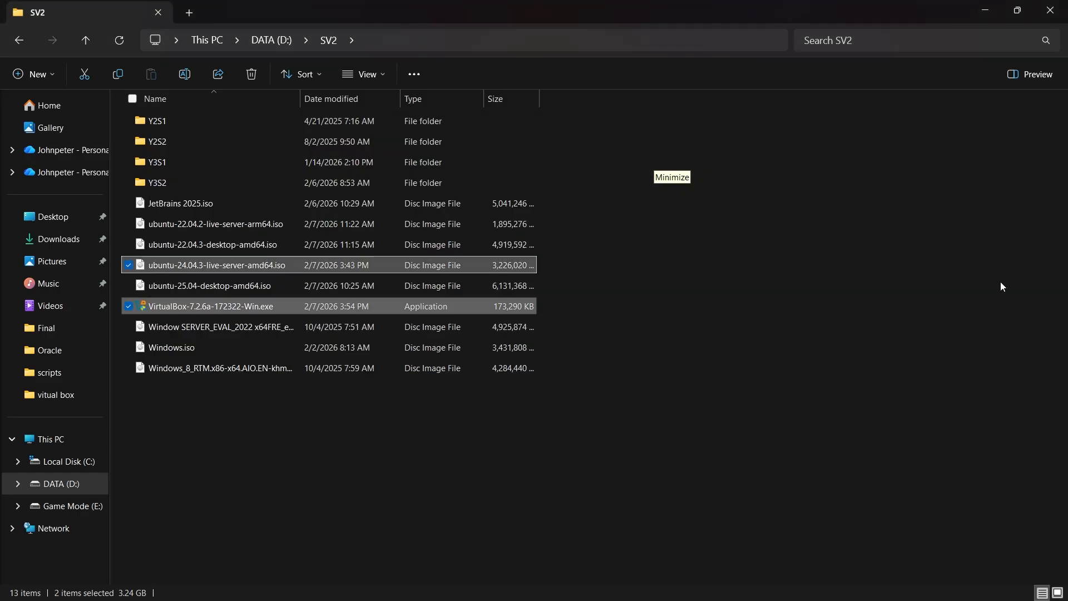
key("alt+Tab")
key("Tab")
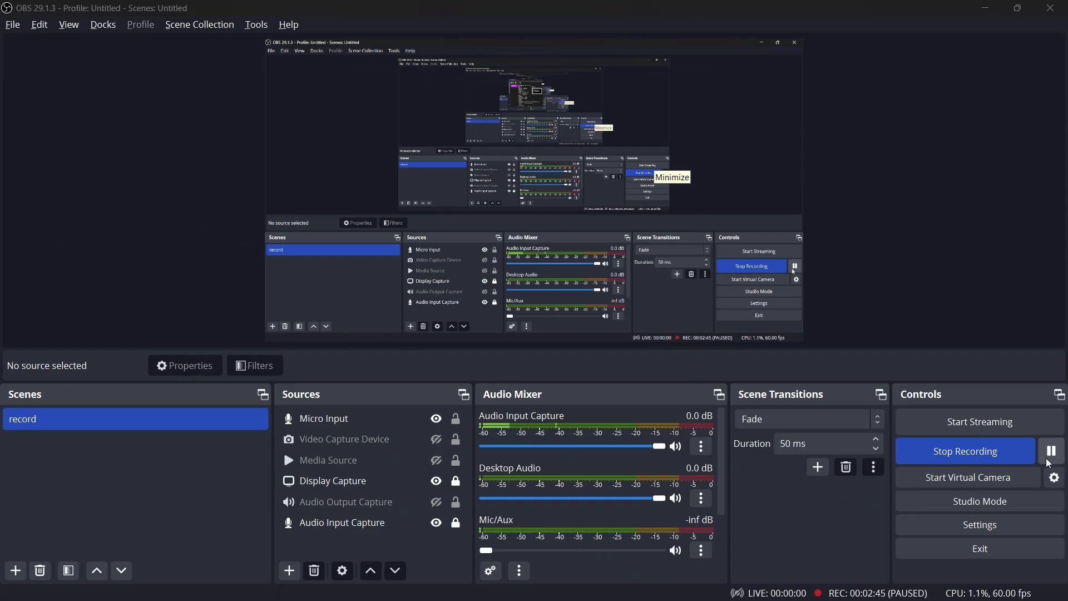
key("alt+Tab")
key("Tab")
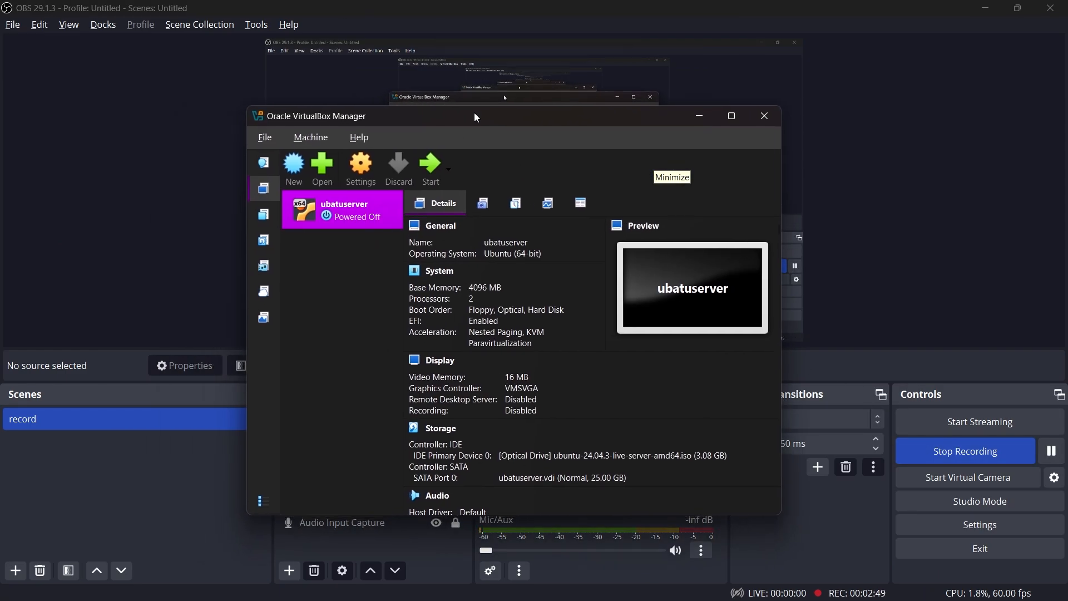
double_click(475, 113)
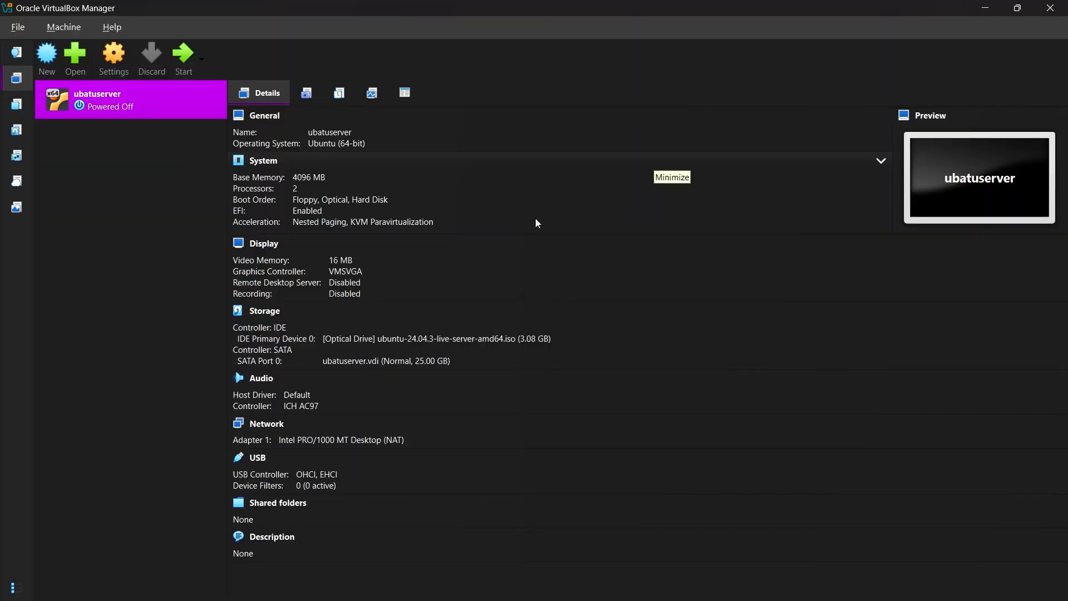
Start the ubatuserver VM with the GUI
right_click(106, 102)
mouse_move(162, 212)
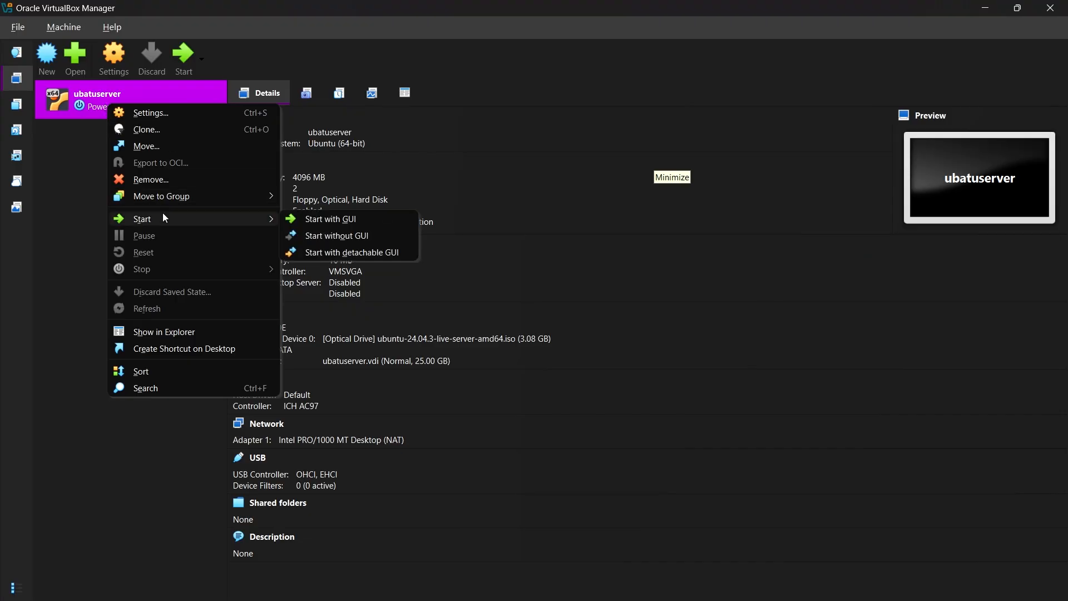
left_click(349, 217)
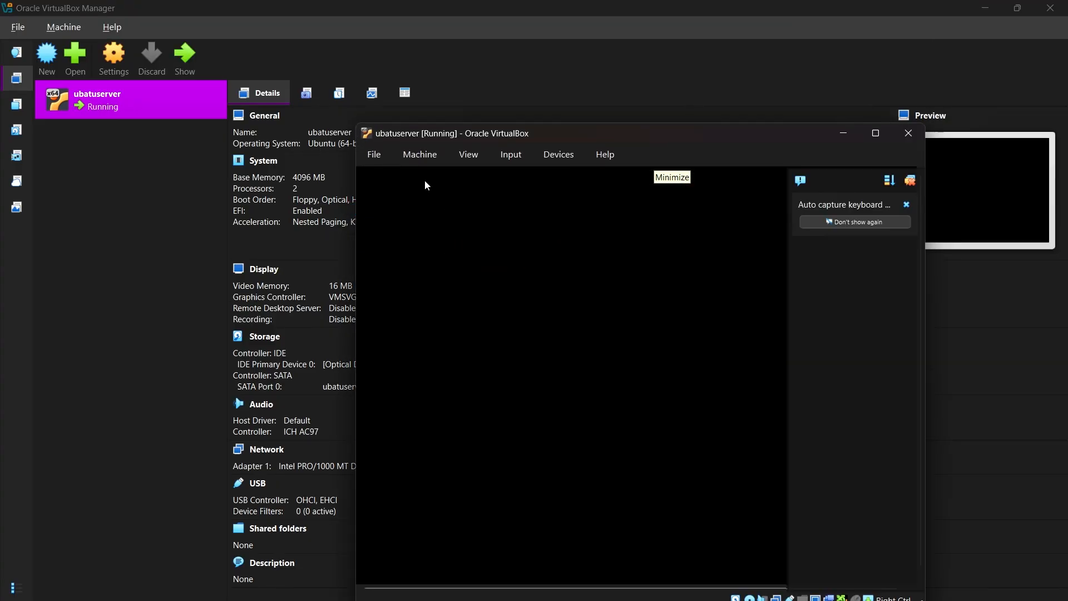
Maximize the VM window, capture input, and stop the GRUB boot countdown
left_click_drag(559, 136, 533, 128)
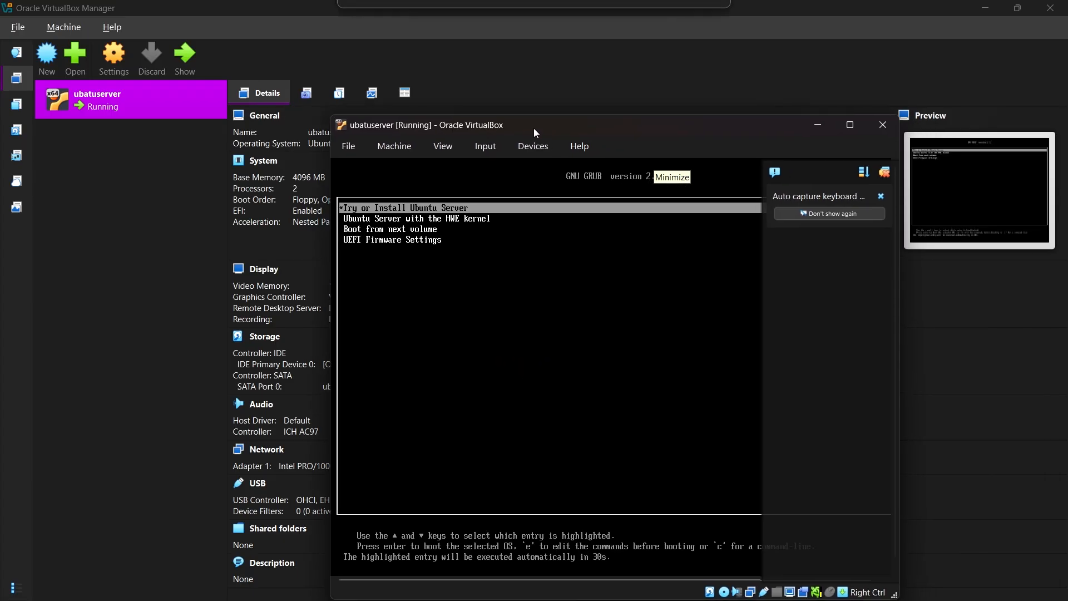
double_click(665, 128)
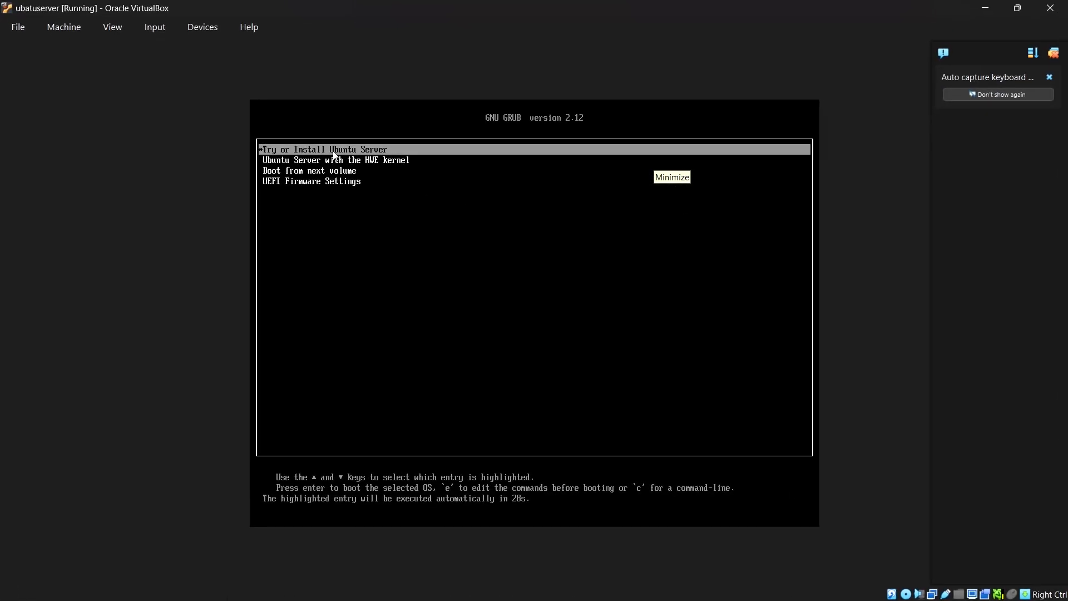
left_click(339, 142)
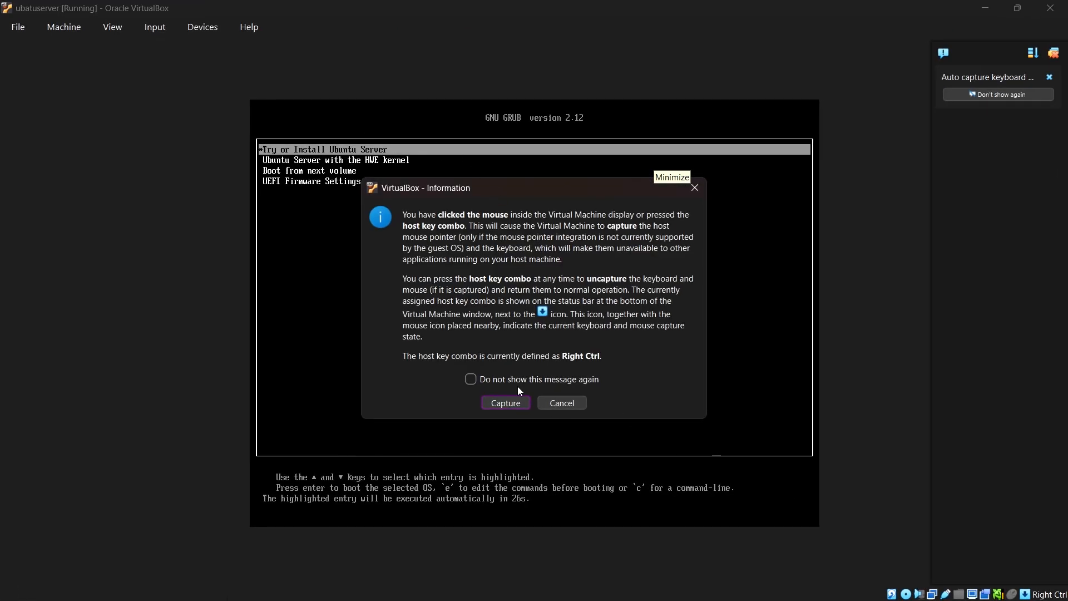
left_click(514, 402)
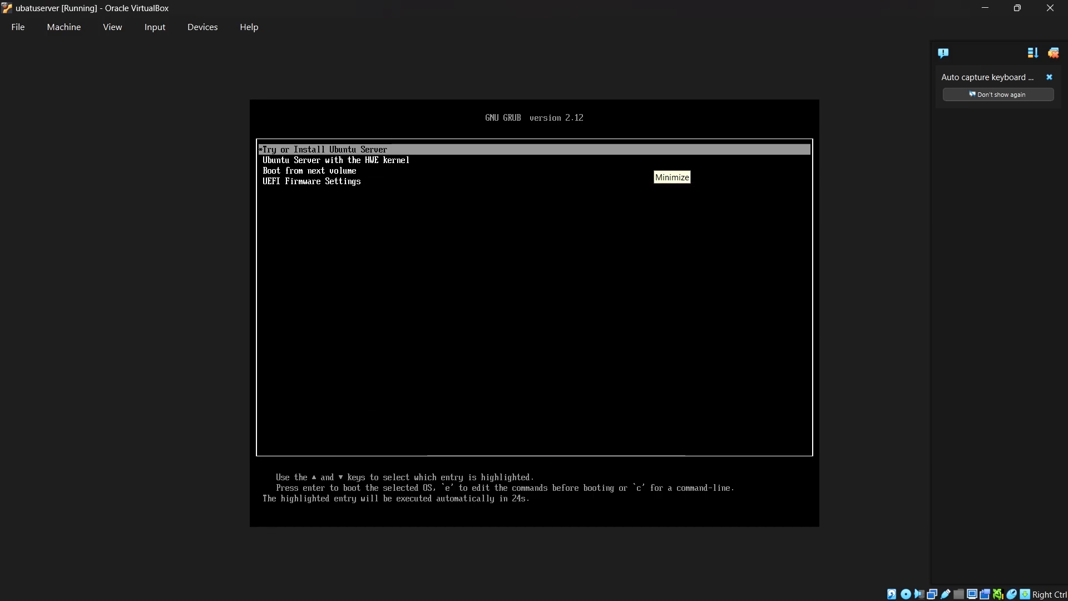
key("Return")
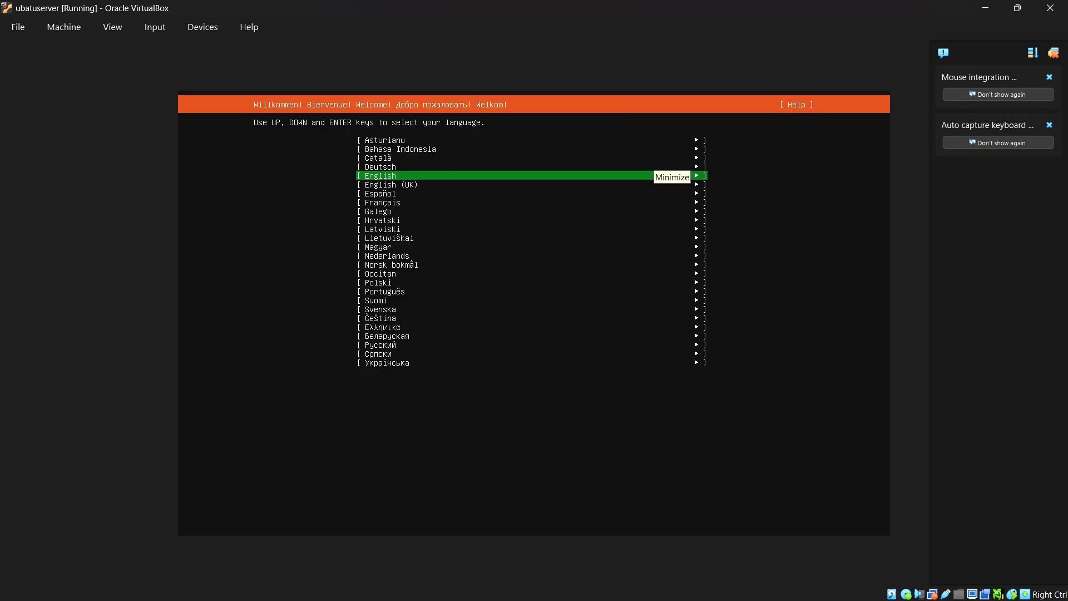
Choose English as the language and English (US) keyboard, keeping Ubuntu Server as the install type
key("Return")
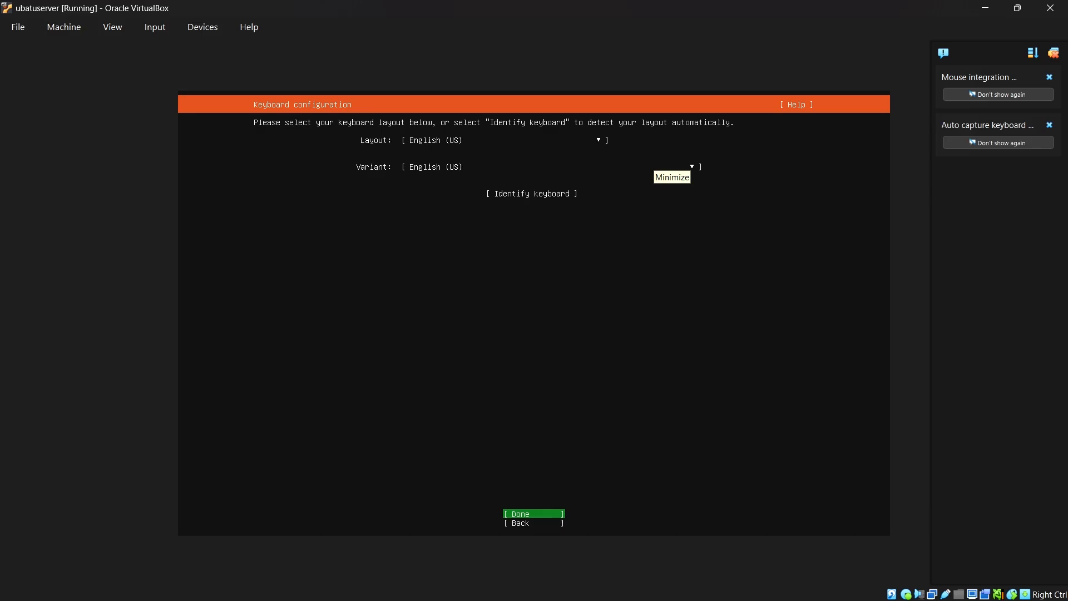
key("Return")
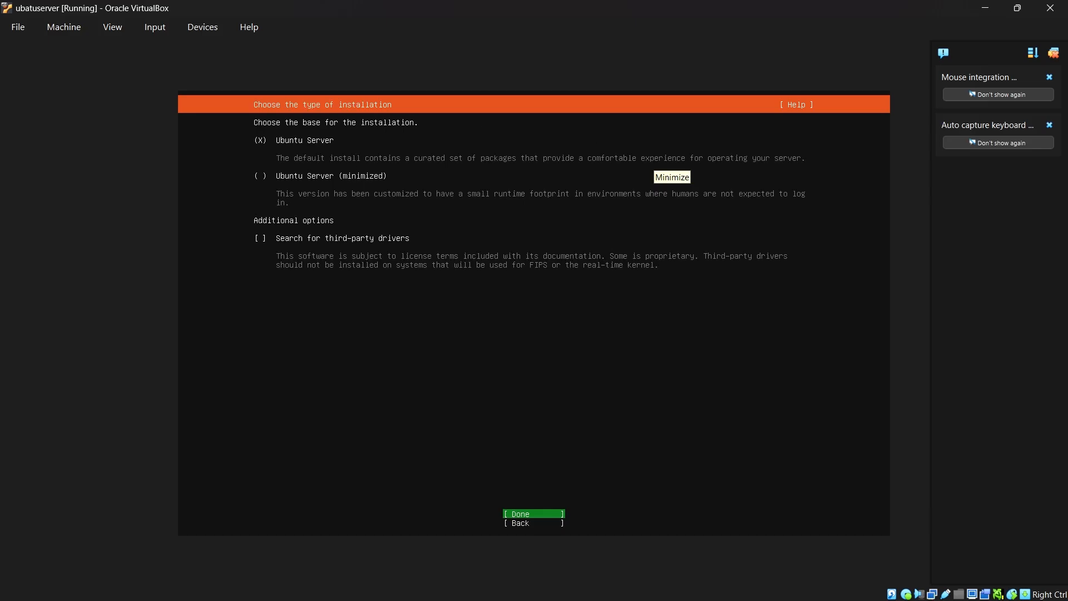
key("Tab")
key("Tab")
key("Tab")
key("Tab")
key("Tab")
Accept Ubuntu Server, default DHCP networking, no proxy, and the default archive mirror
key("Return")
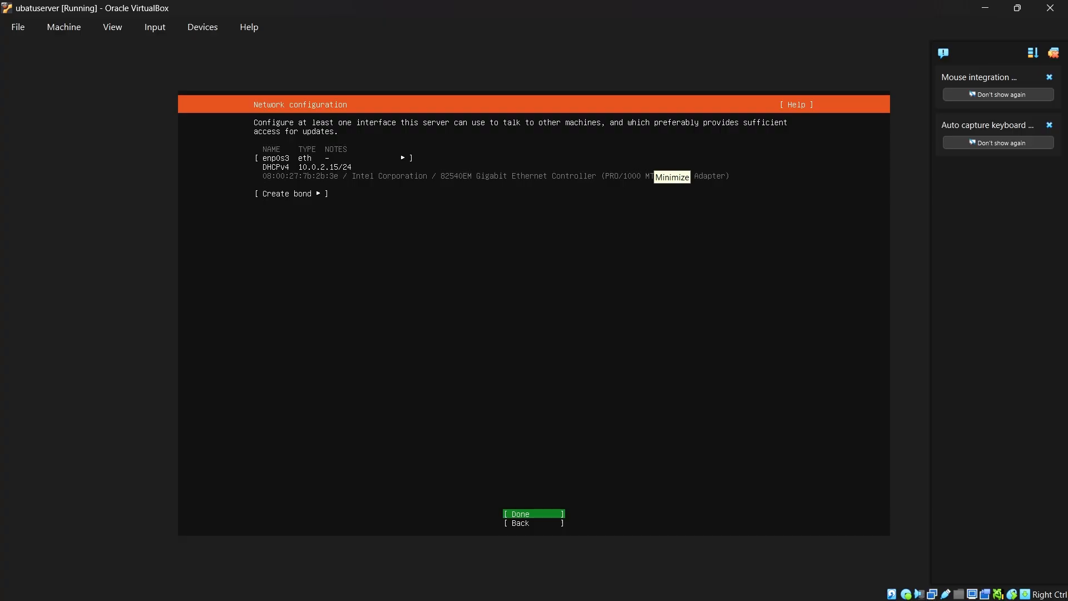
key("Return")
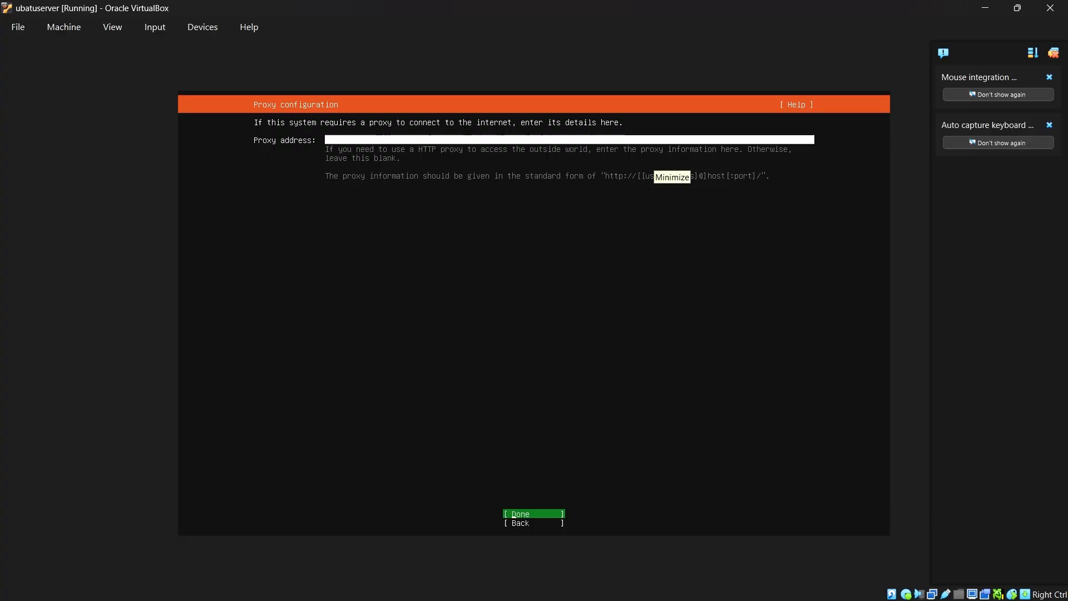
key("Return")
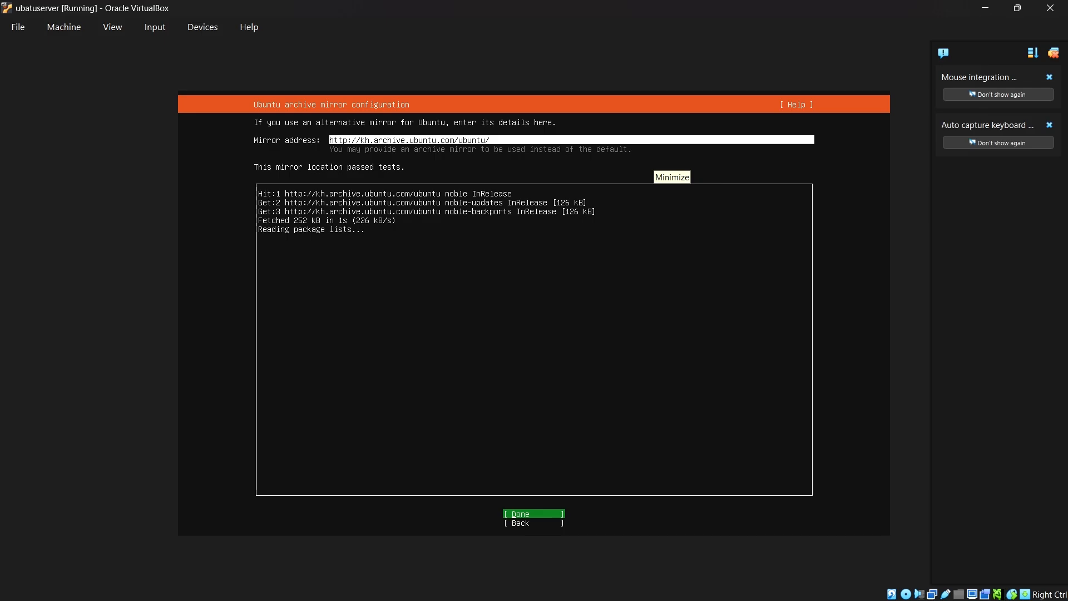
key("Return")
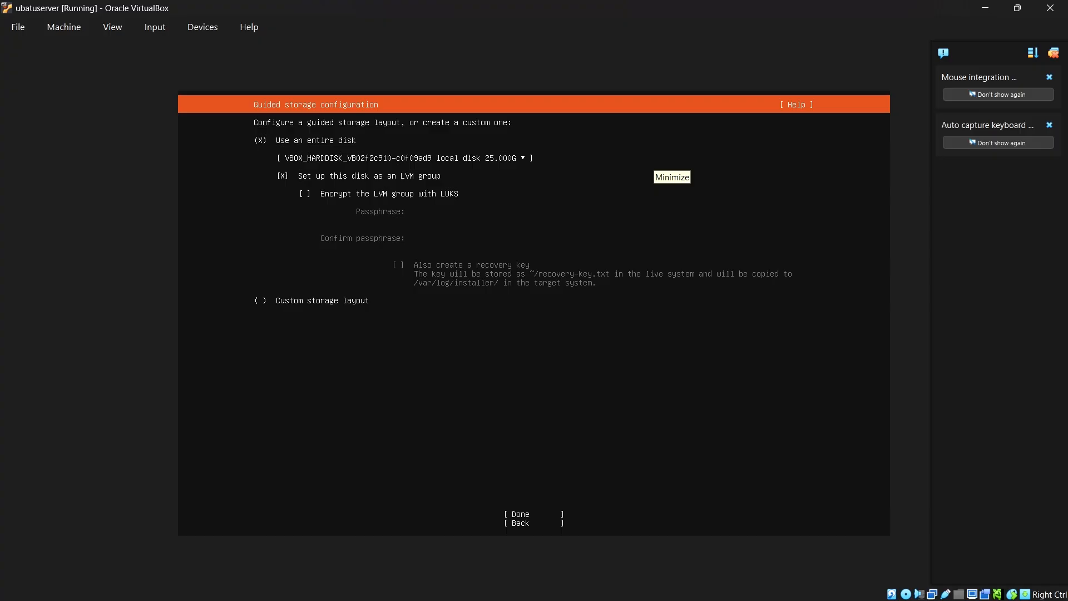
Use the whole disk without LVM and proceed to the destructive-action confirmation
key("Down")
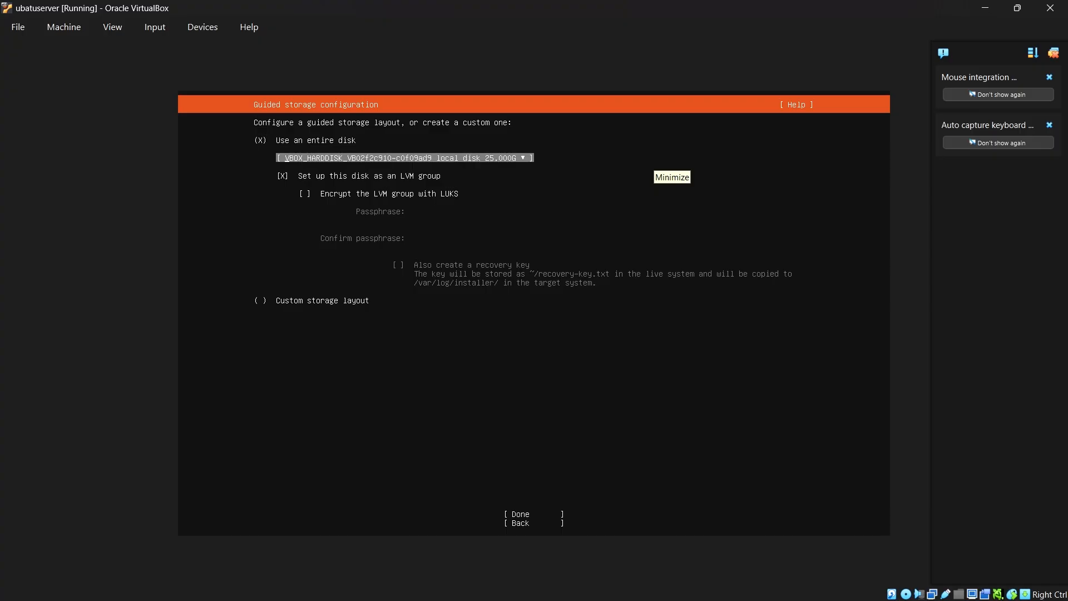
key("Down")
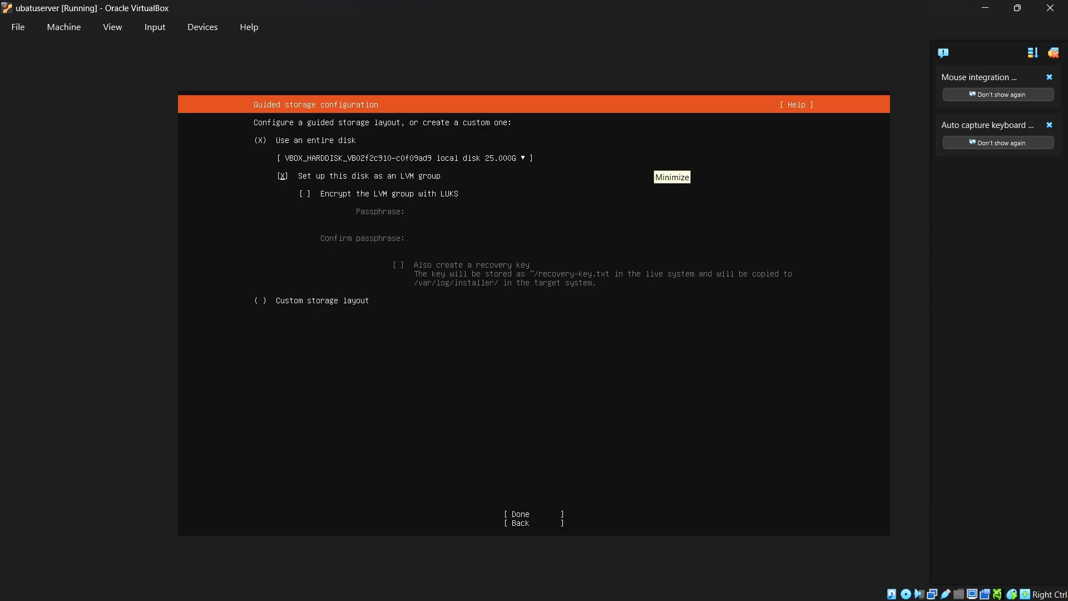
key("space")
key("Down")
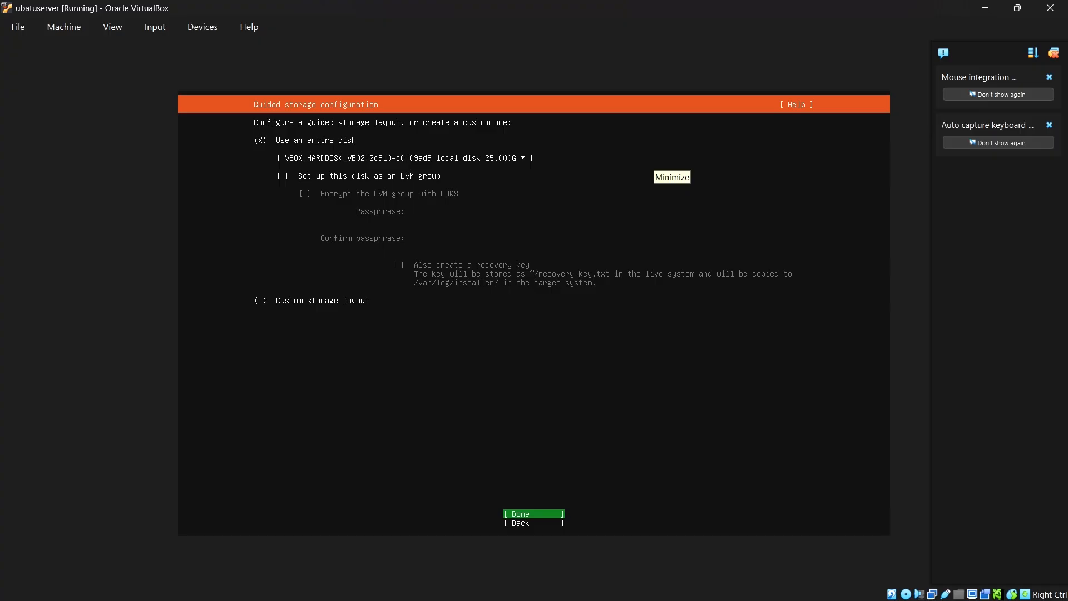
key("Return")
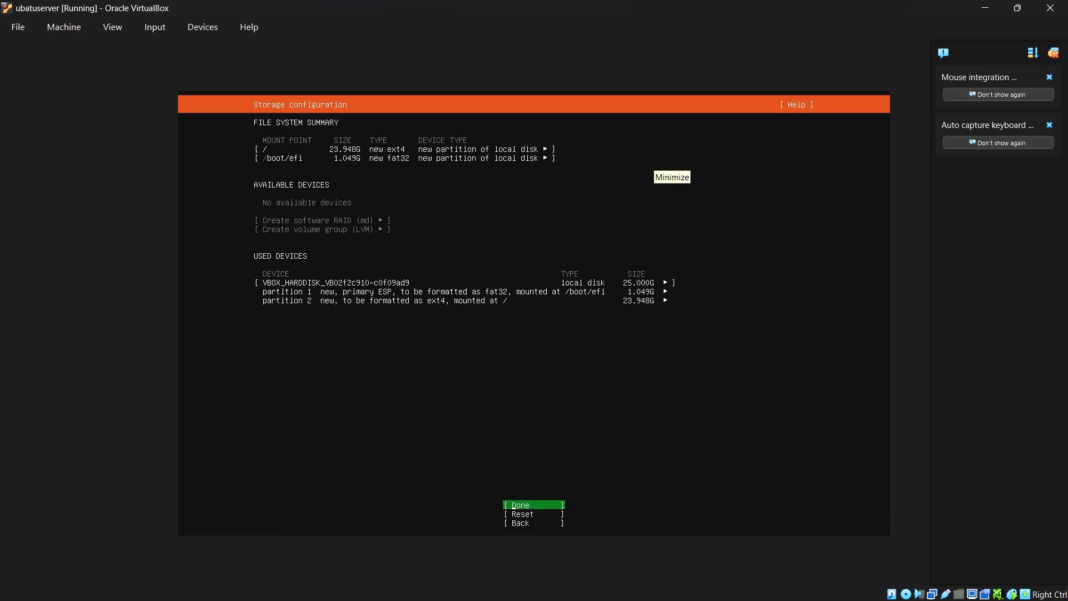
key("Return")
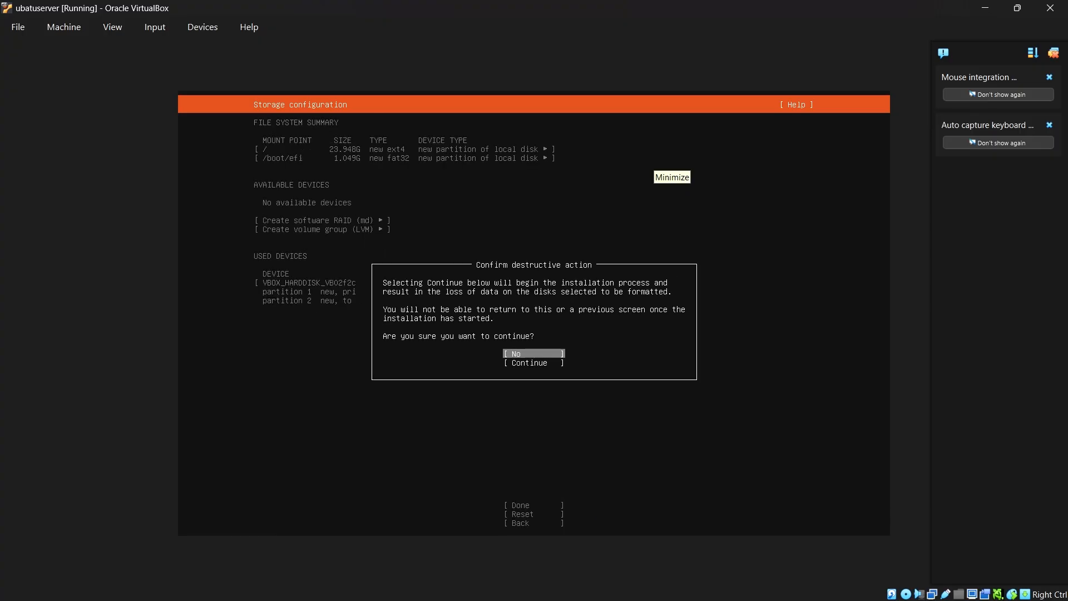
key("Down")
Confirm the install, then enter the full name, server name ubantu_server and a username
key("Return")
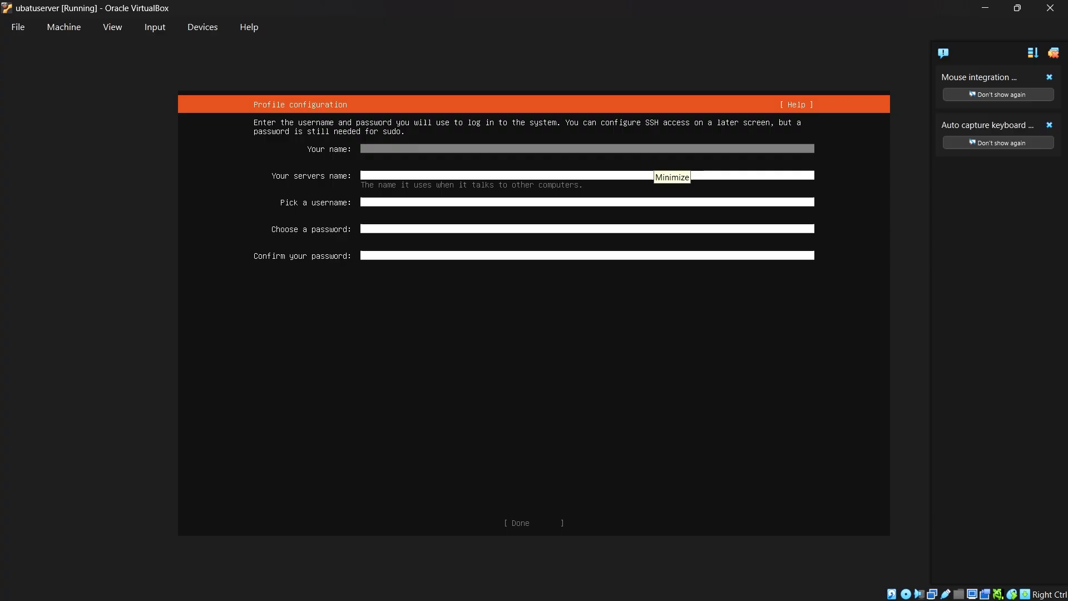
type("HakJ")
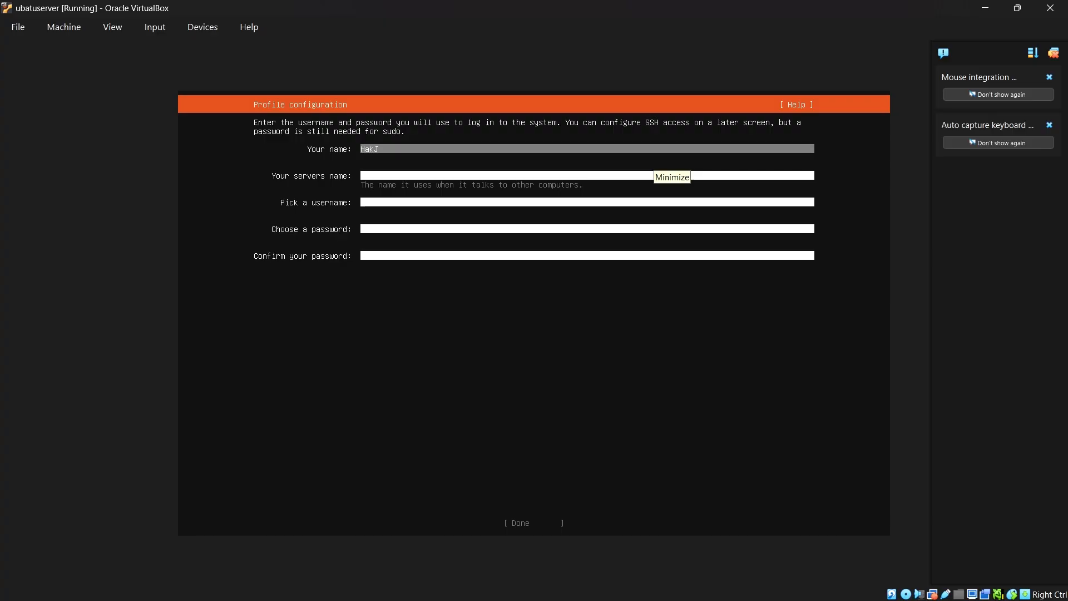
key("BackSpace")
type("_Johnpeter")
key("Tab")
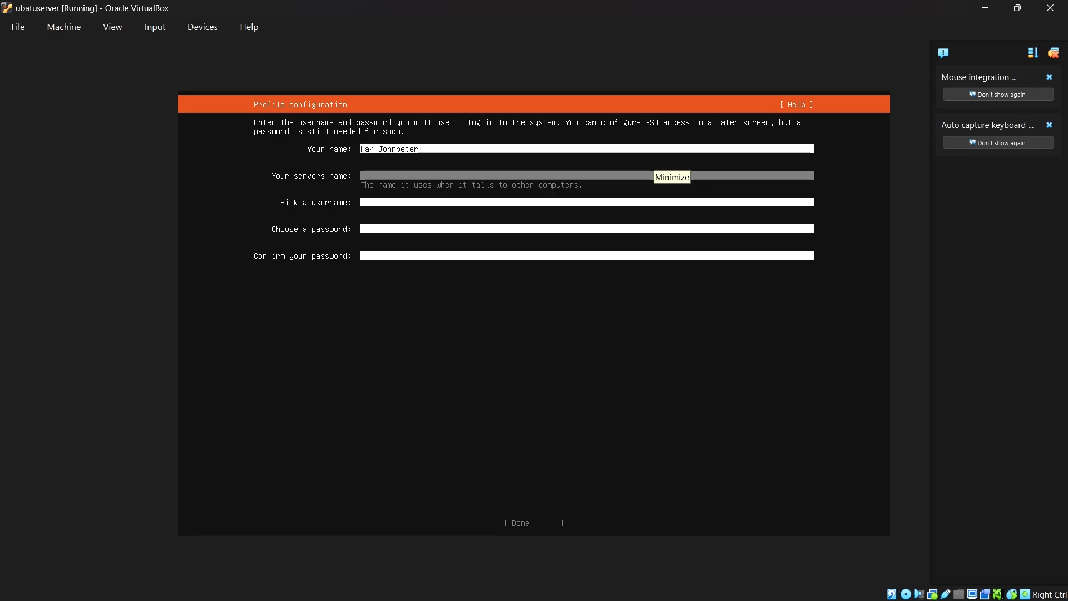
type("ubantu_server")
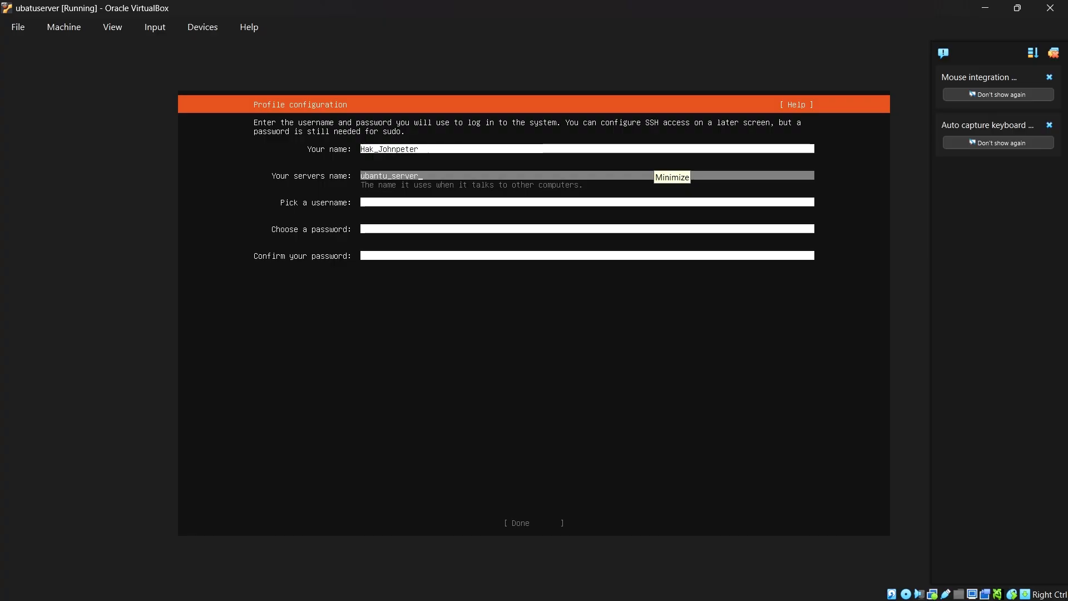
key("Tab")
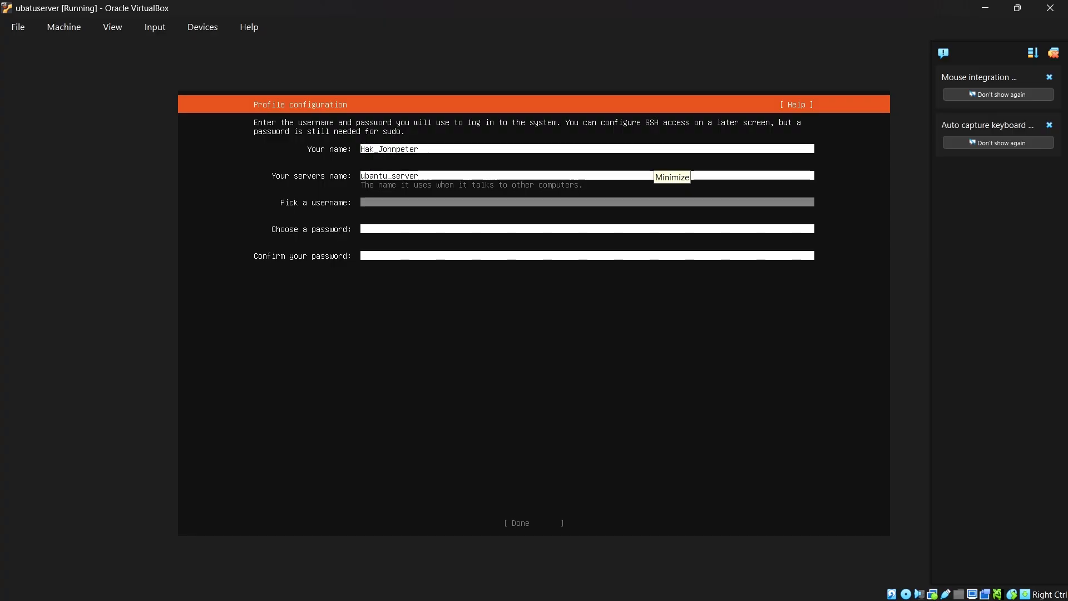
type("joh")
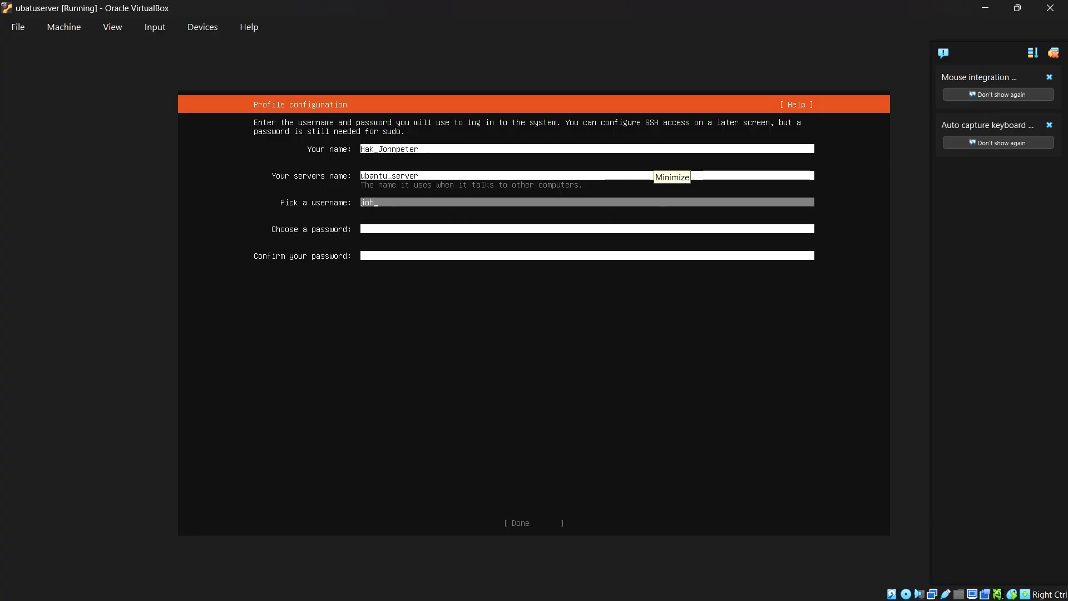
type("n_p")
Enter and confirm the account password, then submit the profile
key("Tab")
type("**")
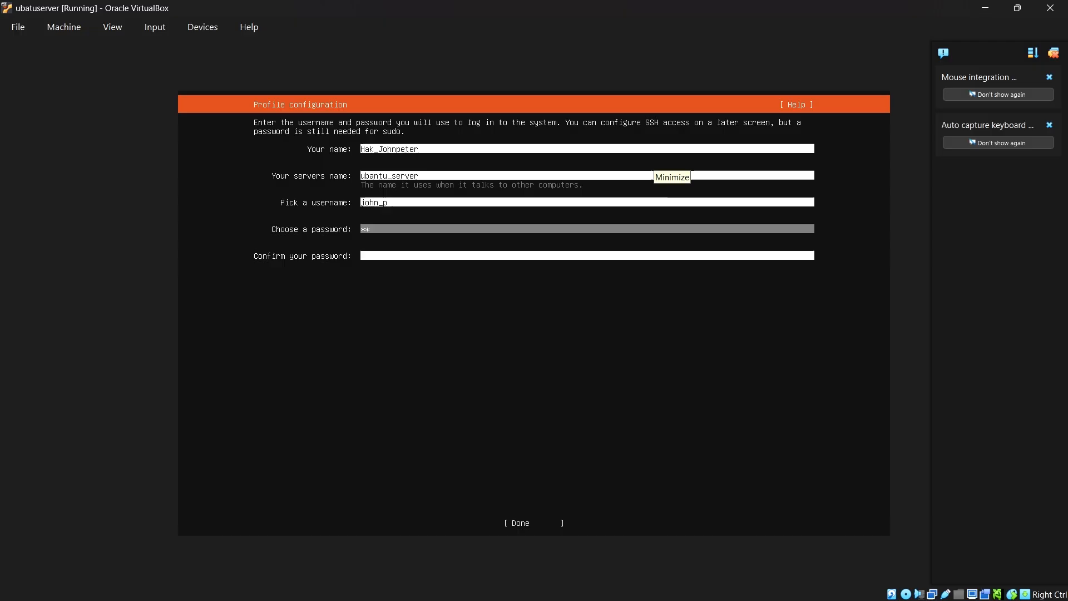
type("*")
key("Tab")
type("***")
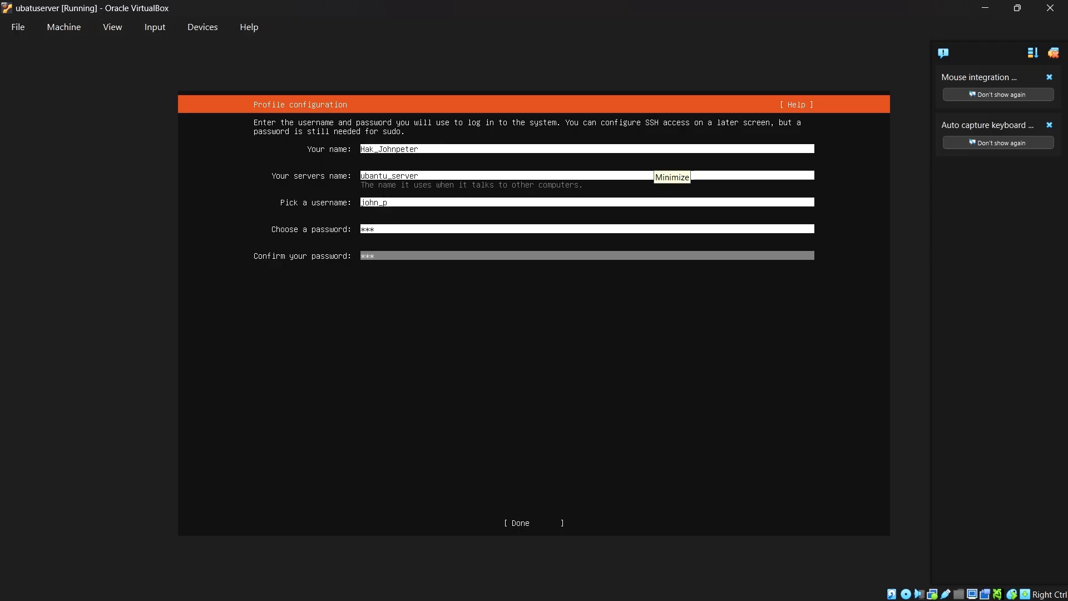
key("Tab")
key("Return")
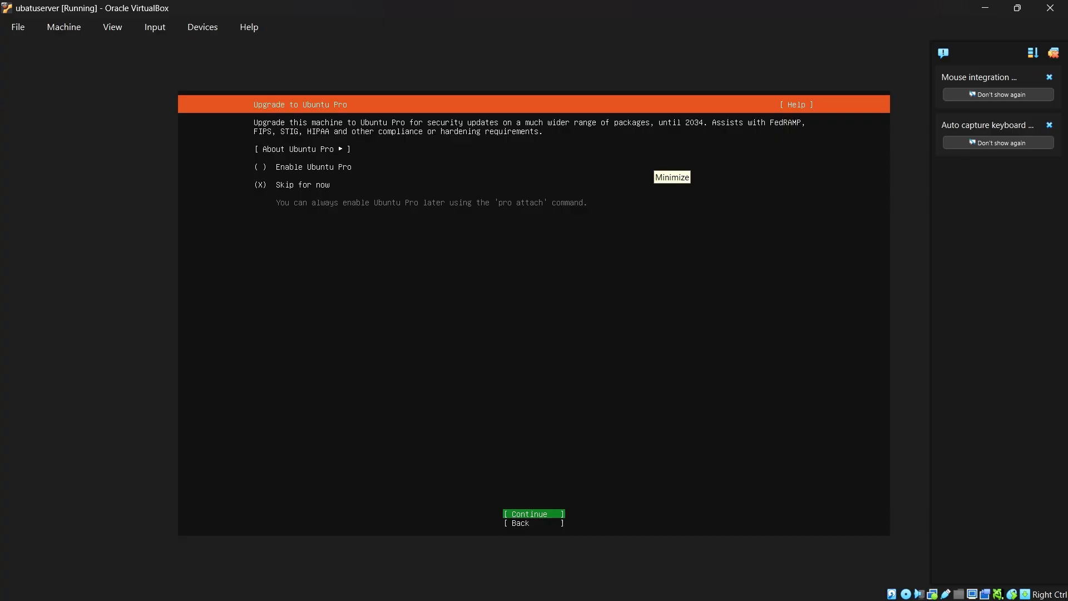
Skip Ubuntu Pro and enable 'Install OpenSSH server' in the SSH settings
key("Return")
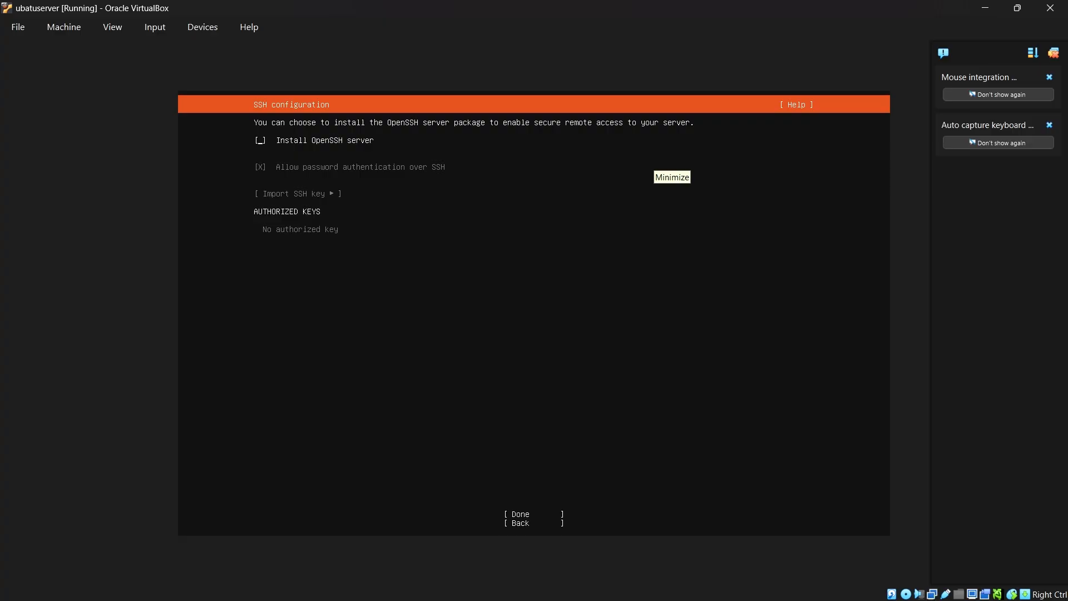
key("space")
key("Tab")
key("Tab")
key("Tab")
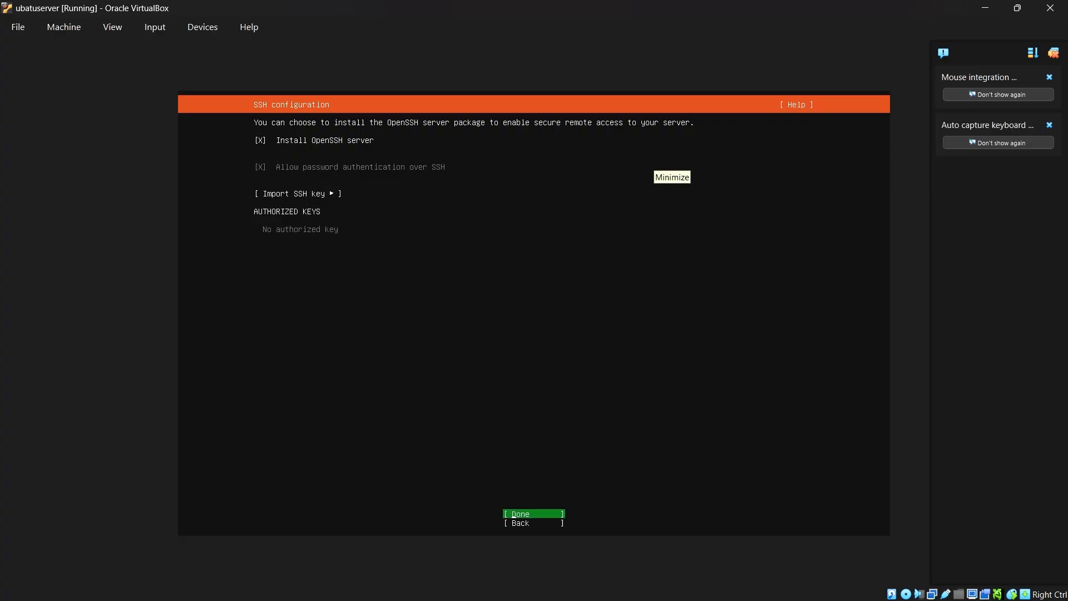
key("Tab")
key("Tab")
key("Tab")
key("Tab")
key("Tab")
key("Tab")
key("Tab")
key("Tab")
key("Tab")
key("Return")
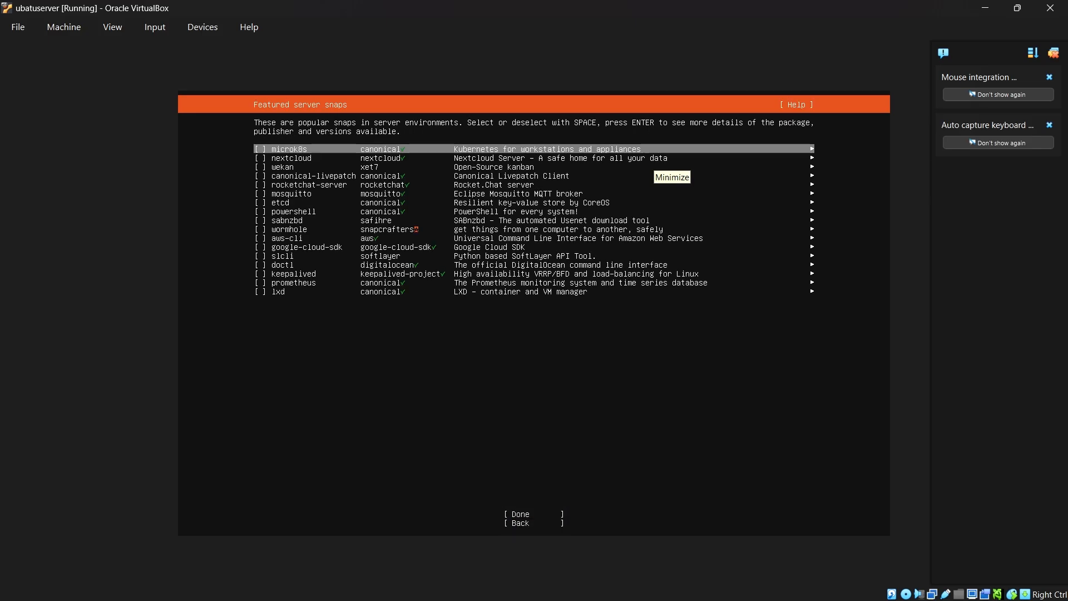
Skip the featured server snaps and let the installation run until 'Installation complete!'
key("Tab")
key("Return")
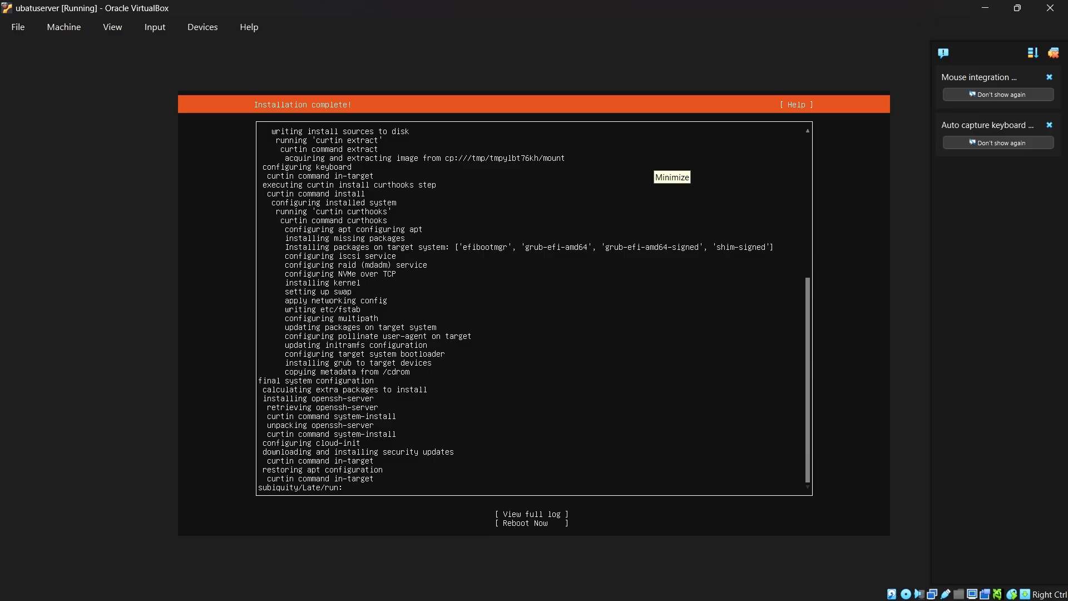
Choose Reboot Now and confirm the installation medium is removed so the server boots
key("Tab")
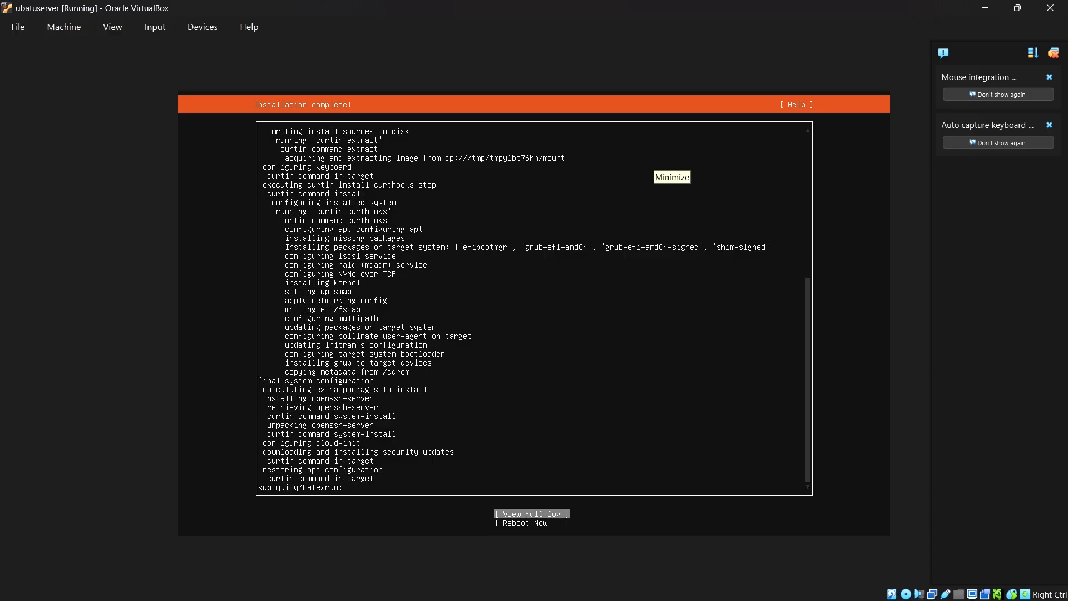
key("Tab")
key("Return")
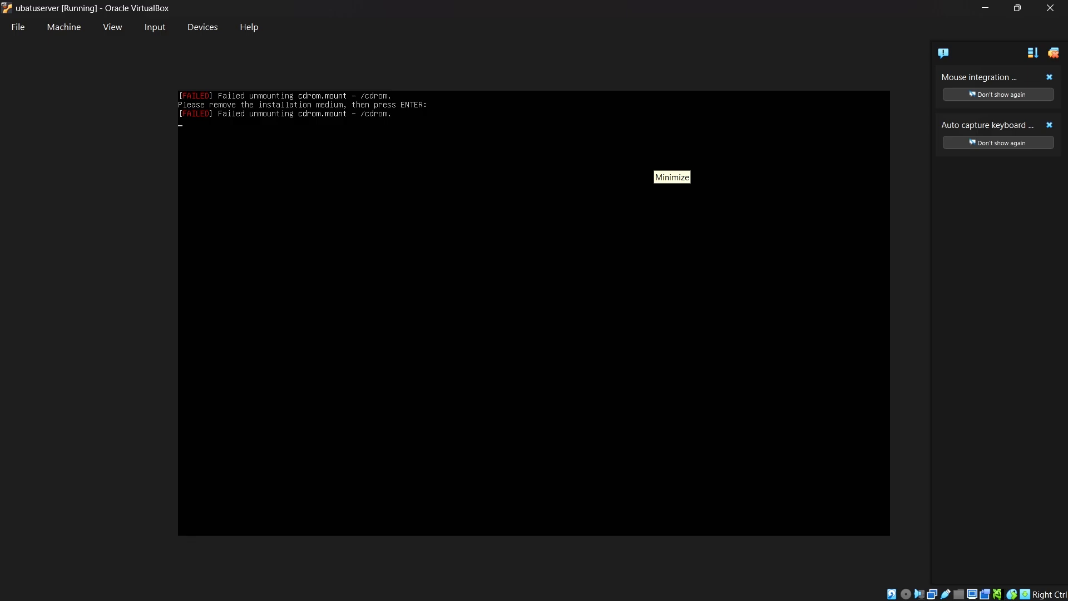
key("Return")
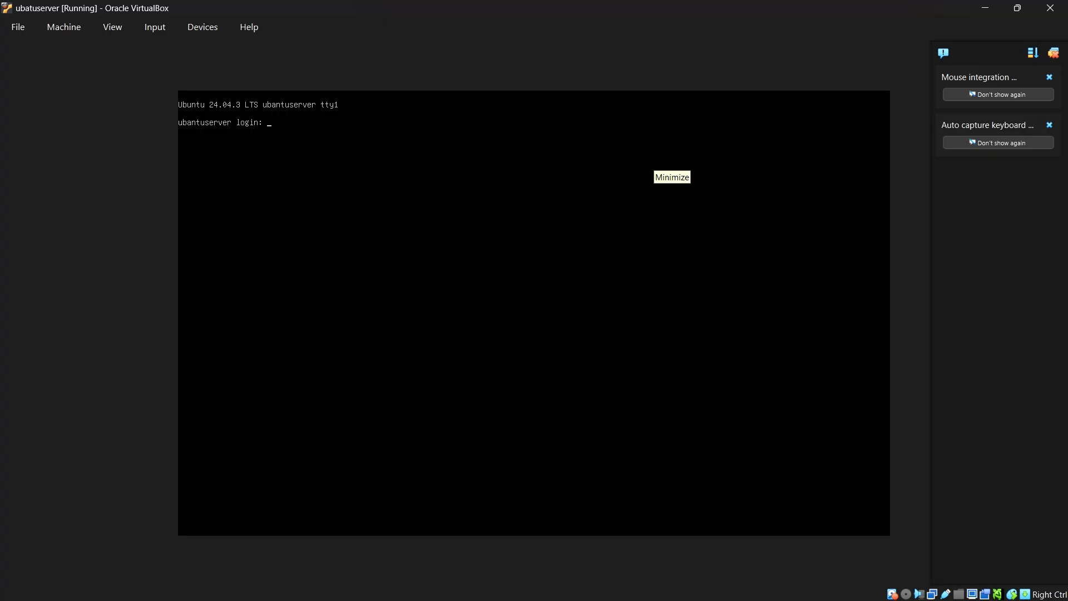
Log in with the server's user account and type sudo touch /etc/cloud/cloud-init.disabled
type("john_p")
key("Return")
key("Return")
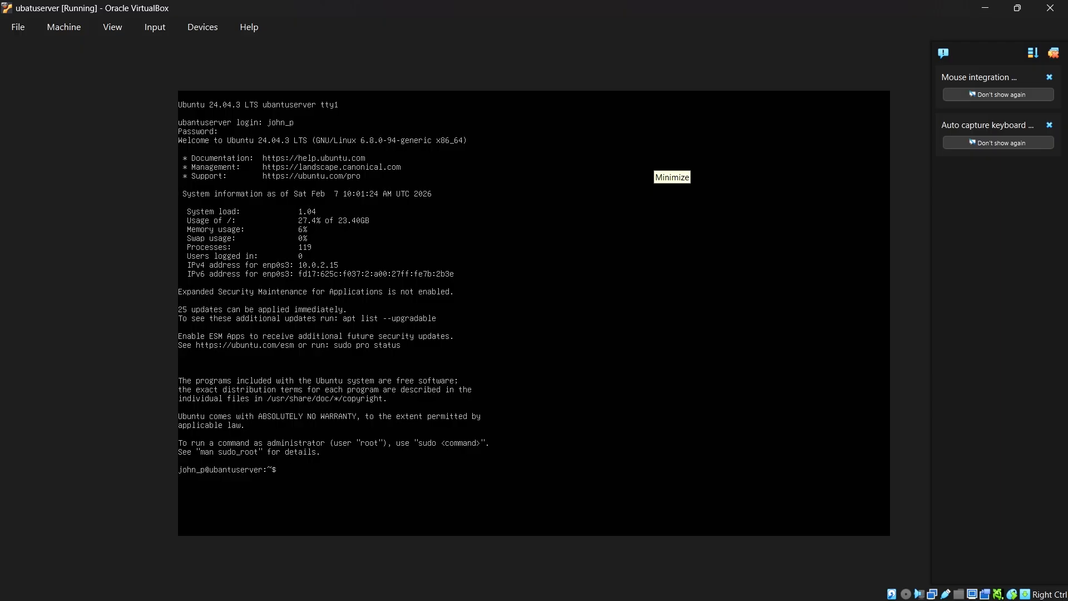
type("udo touch /etc/cloud/cloud-init.disabled")
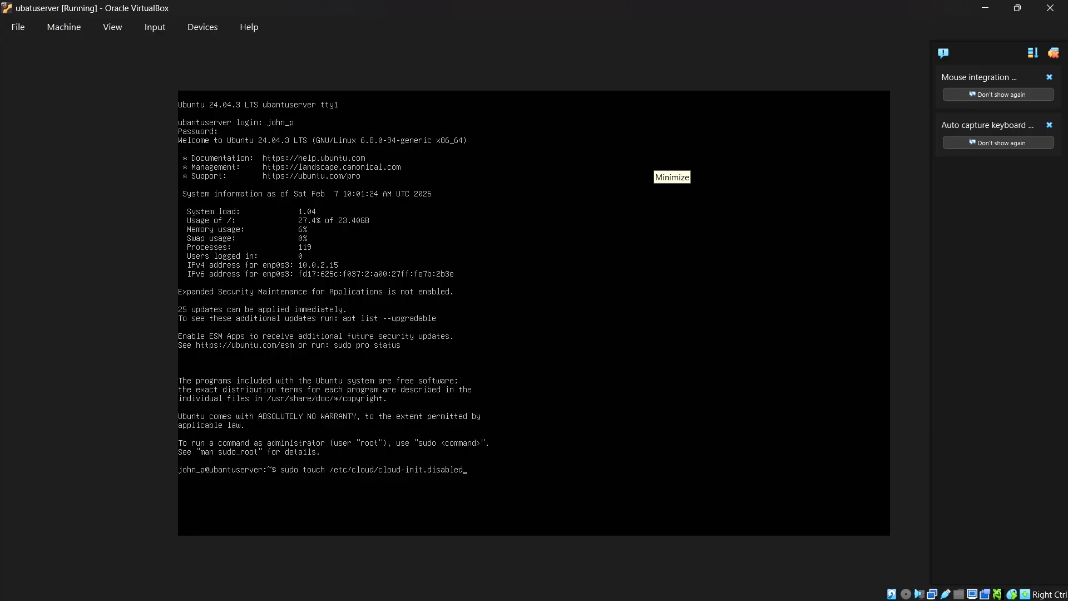
Create /etc/cloud/cloud-init.disabled, then cat the file to display its contents
key("Return")
key("Return")
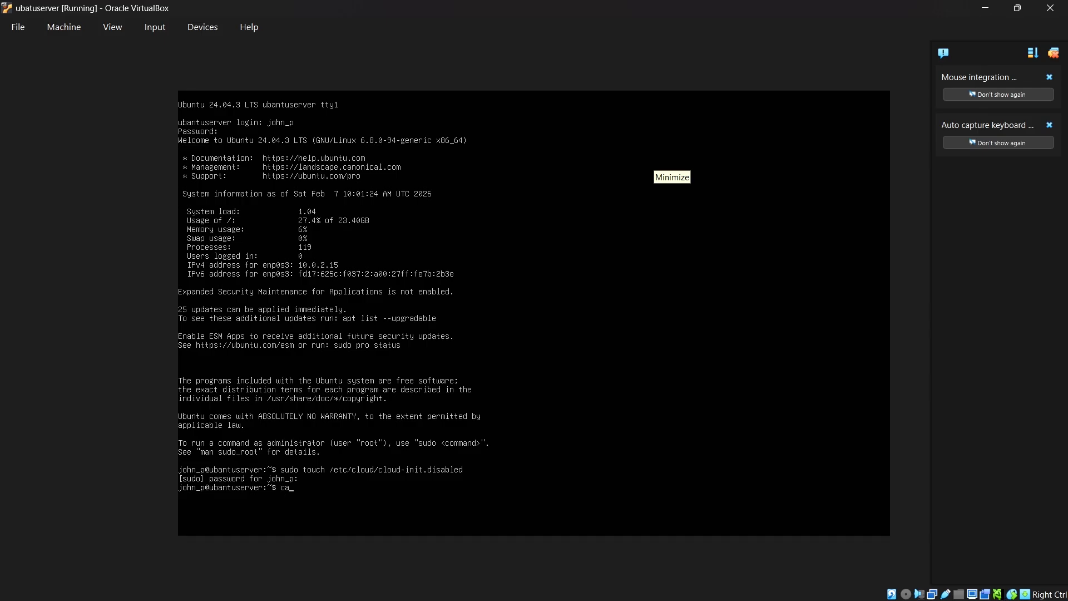
type("t /etc/cloud/cloud-init.disabled")
key("Return")
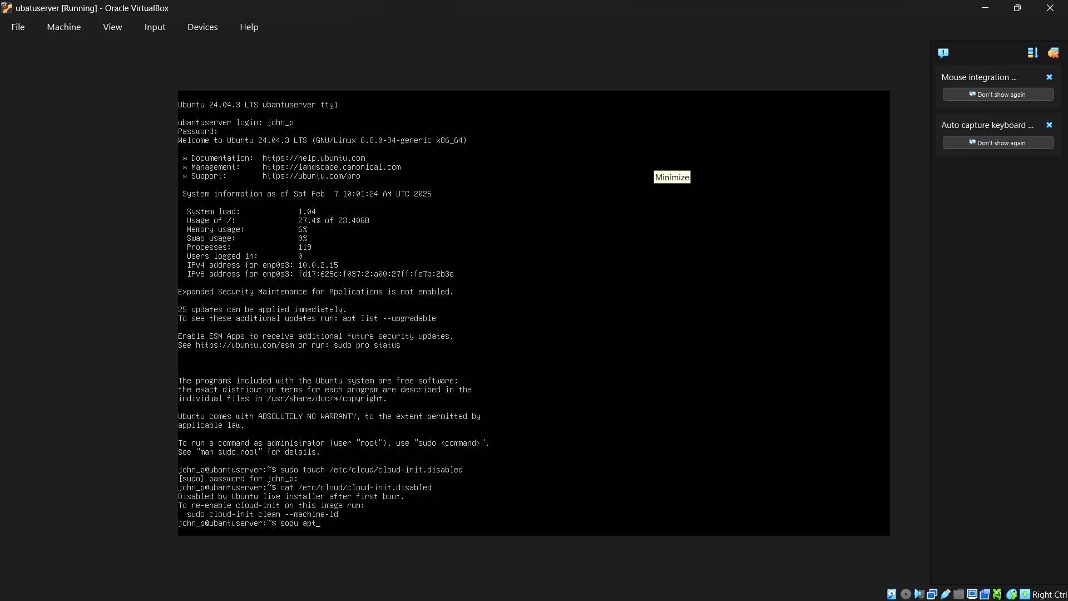
Correct the typo and run sudo apt update && apt upgrade
type("update &&")
type("apt upgrade")
key("BackSpace")
key("BackSpace")
key("BackSpace")
key("Delete")
type("sudo")
key("Return")
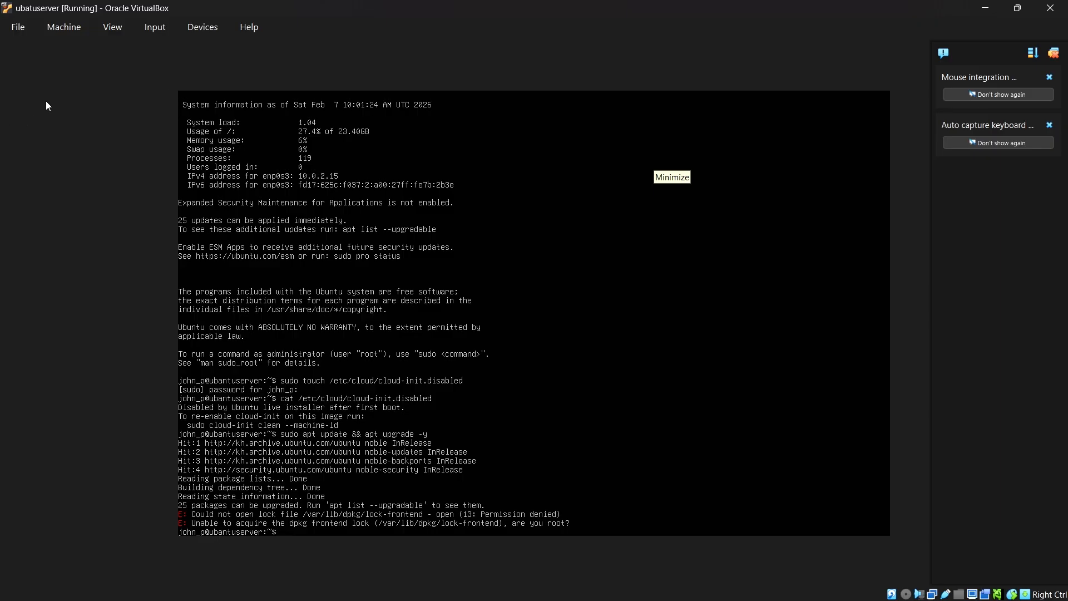
Recall the previous update-and-upgrade command and trim off its upgrade part
key("alt+Tab")
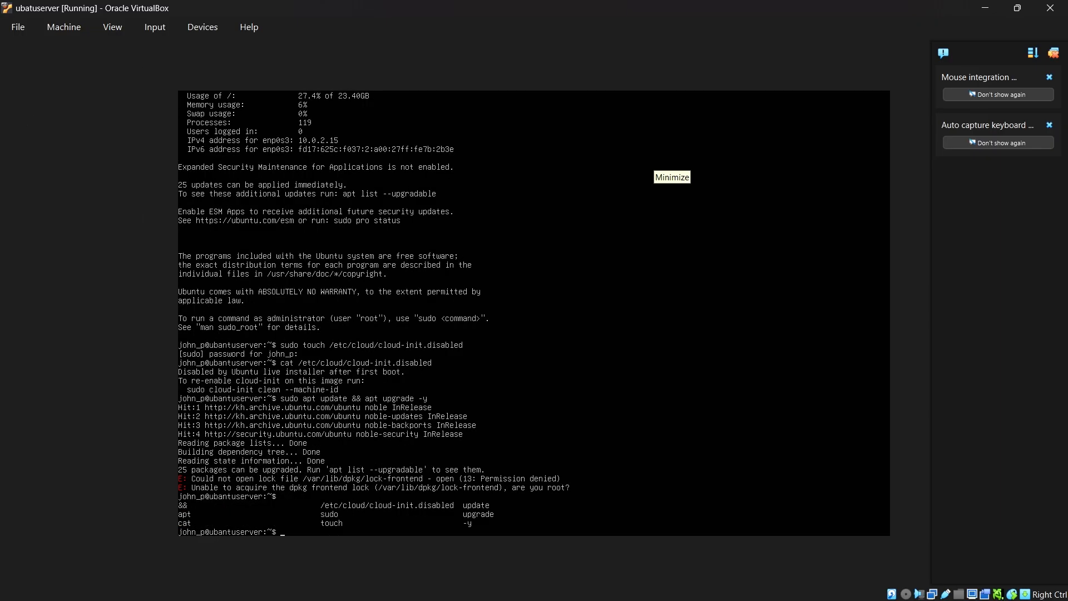
key("alt+Tab")
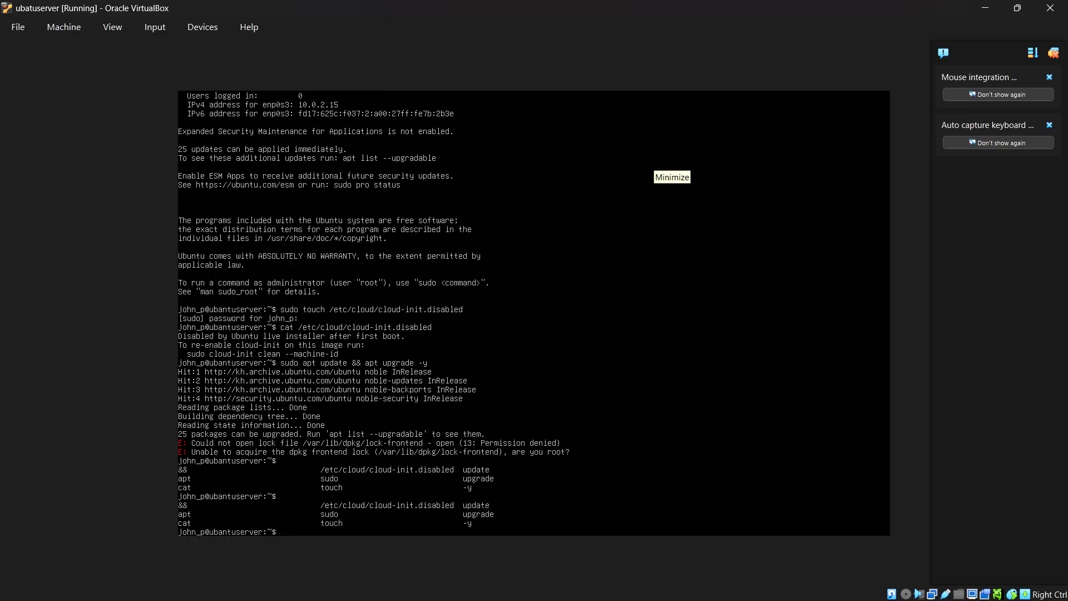
key("Up")
key("BackSpace")
key("BackSpace")
key("BackSpace")
key("BackSpace")
key("BackSpace")
key("BackSpace")
key("BackSpace")
key("BackSpace")
key("BackSpace")
key("BackSpace")
key("BackSpace")
key("BackSpace")
key("BackSpace")
key("BackSpace")
key("BackSpace")
Run sudo apt update, then edit the recalled line into sudo apt upgrade -y and run it
key("Return")
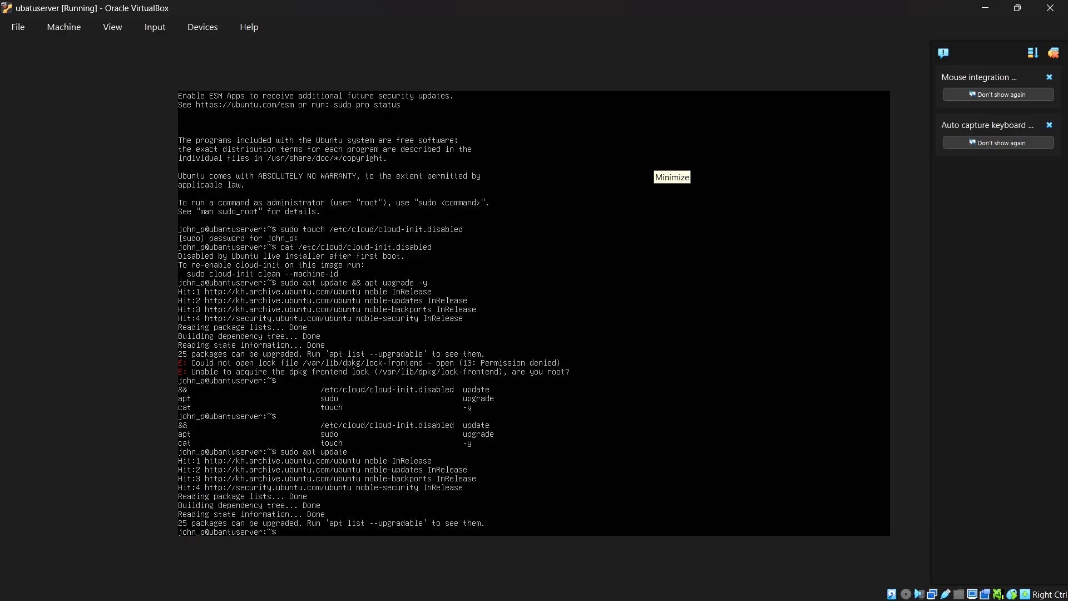
key("Up")
key("Up")
key("BackSpace")
key("BackSpace")
key("BackSpace")
key("BackSpace")
key("BackSpace")
key("BackSpace")
key("BackSpace")
key("BackSpace")
key("BackSpace")
key("BackSpace")
key("Return")
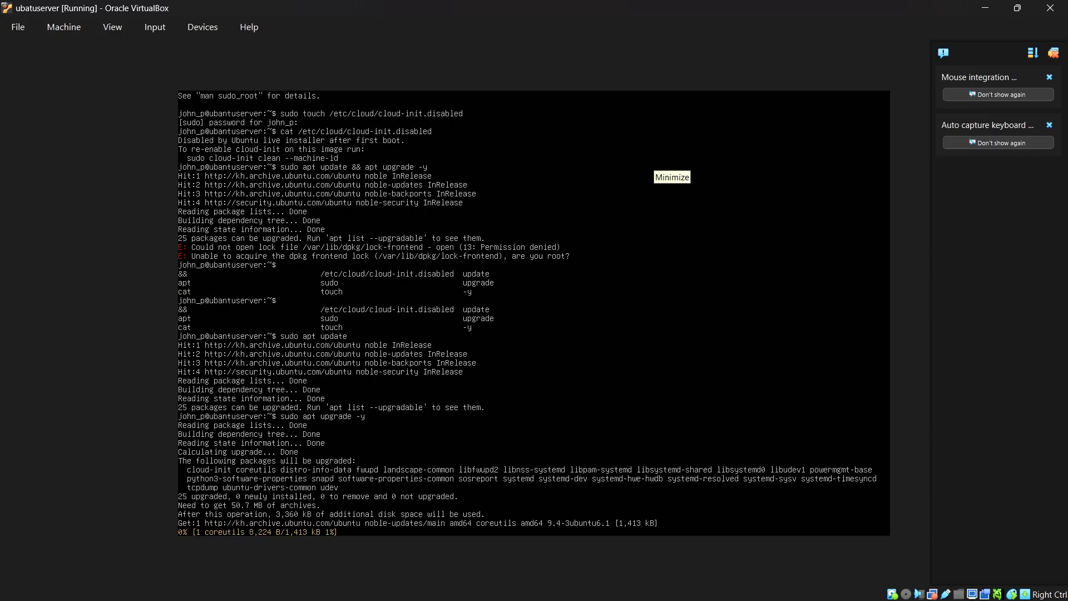